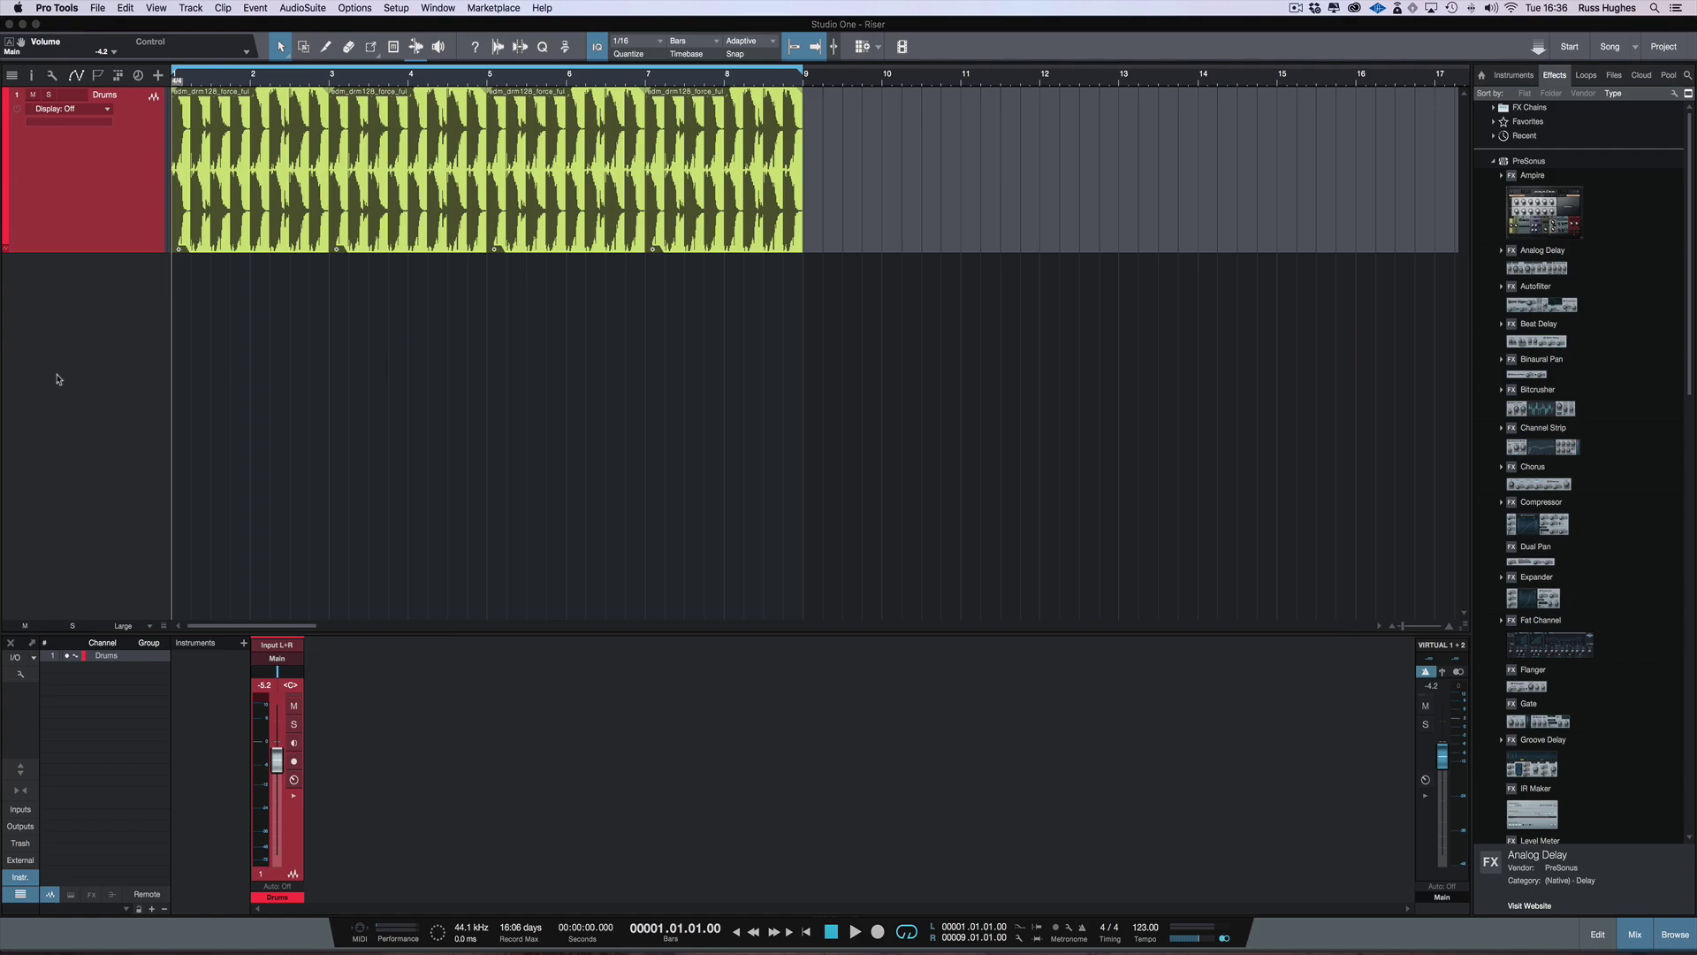
Step: Play the drum loop briefly, then stop playback
left_click(57, 380)
key("space")
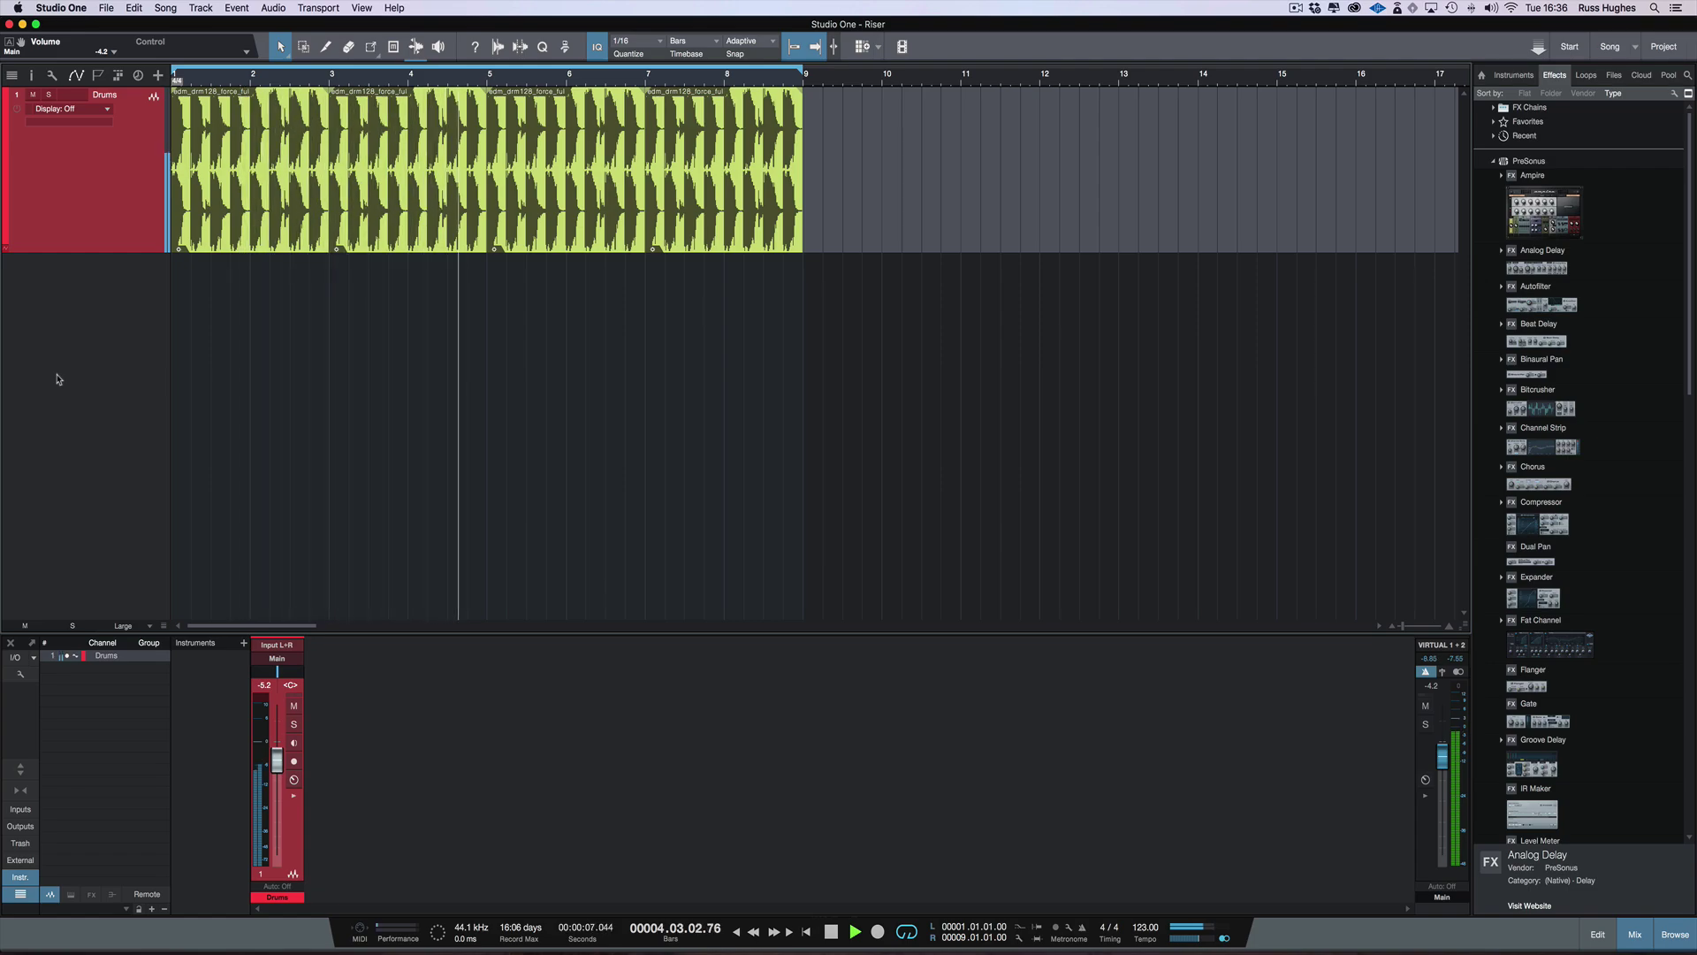
key("space")
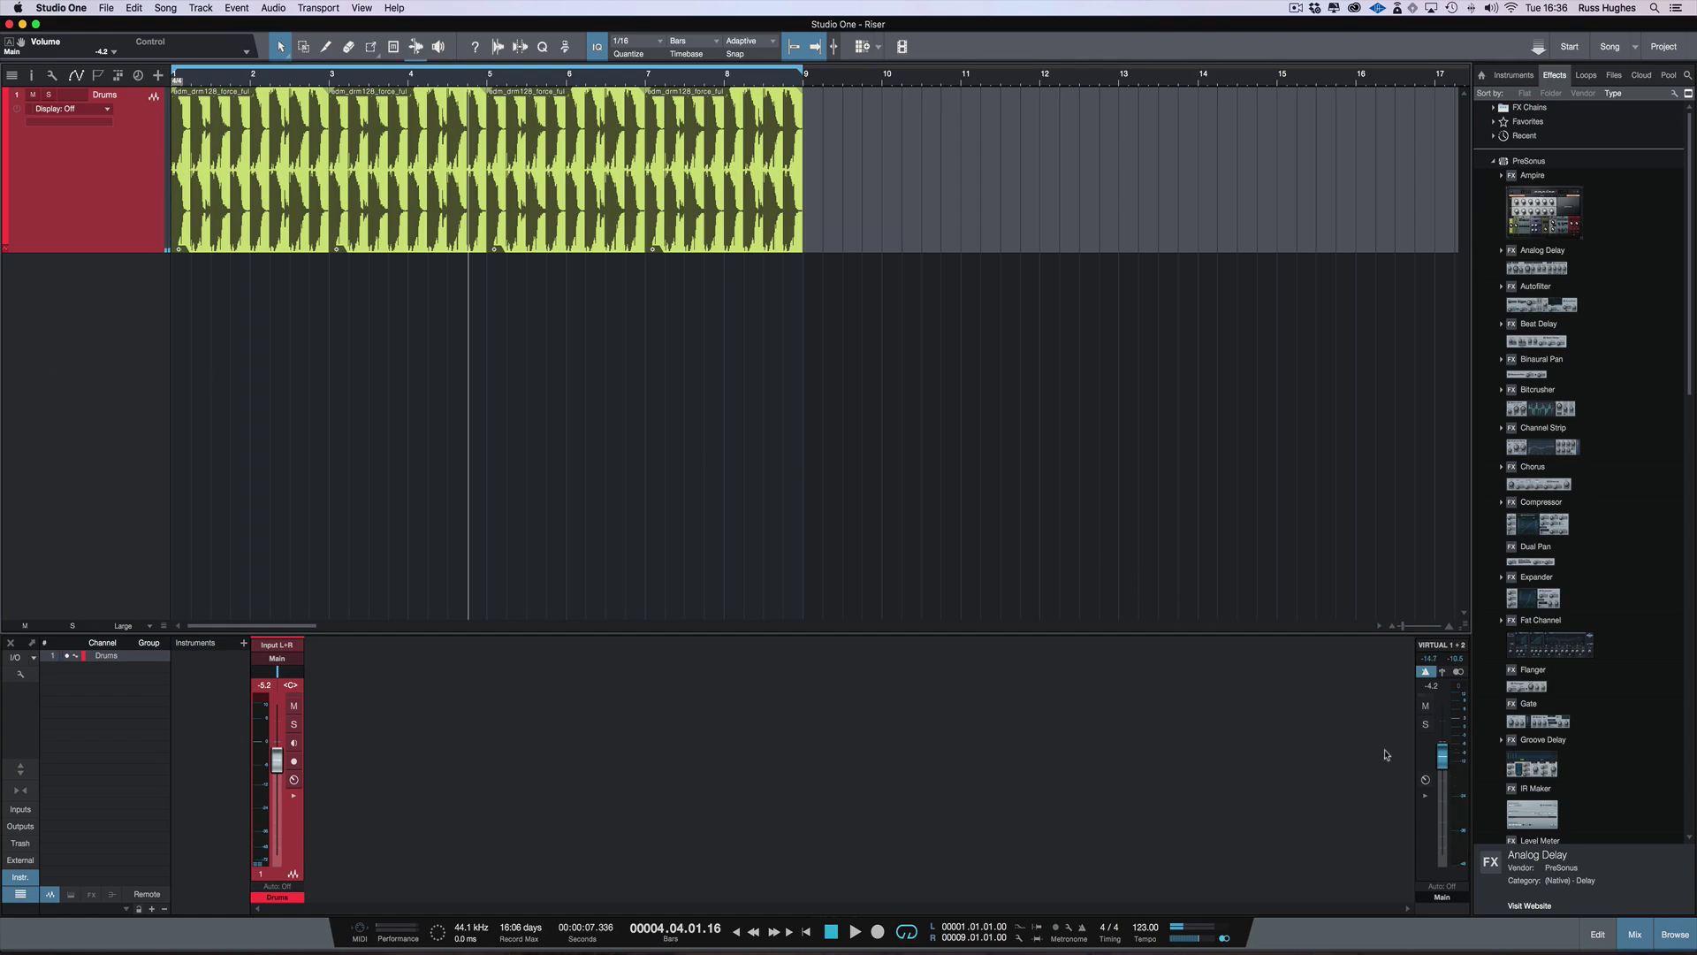
Step: Add a Tone Generator on a new track, colour it green and name it Riser
scroll(1526, 720, "down", 15)
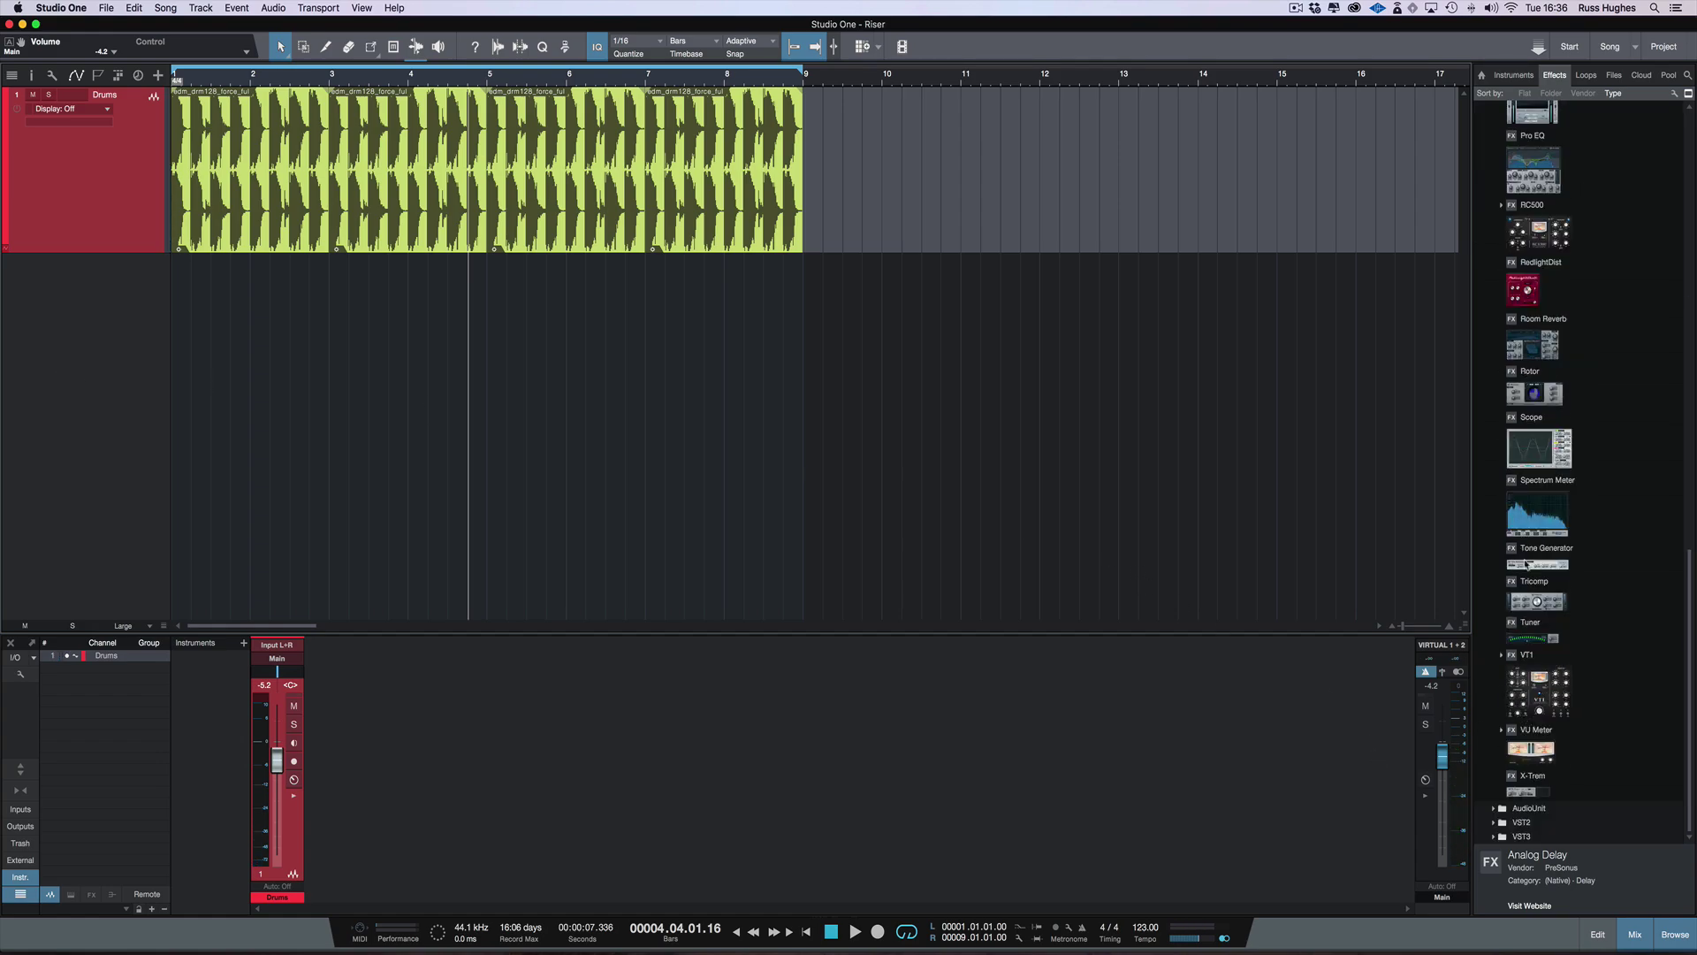
left_click_drag(1524, 569, 608, 304)
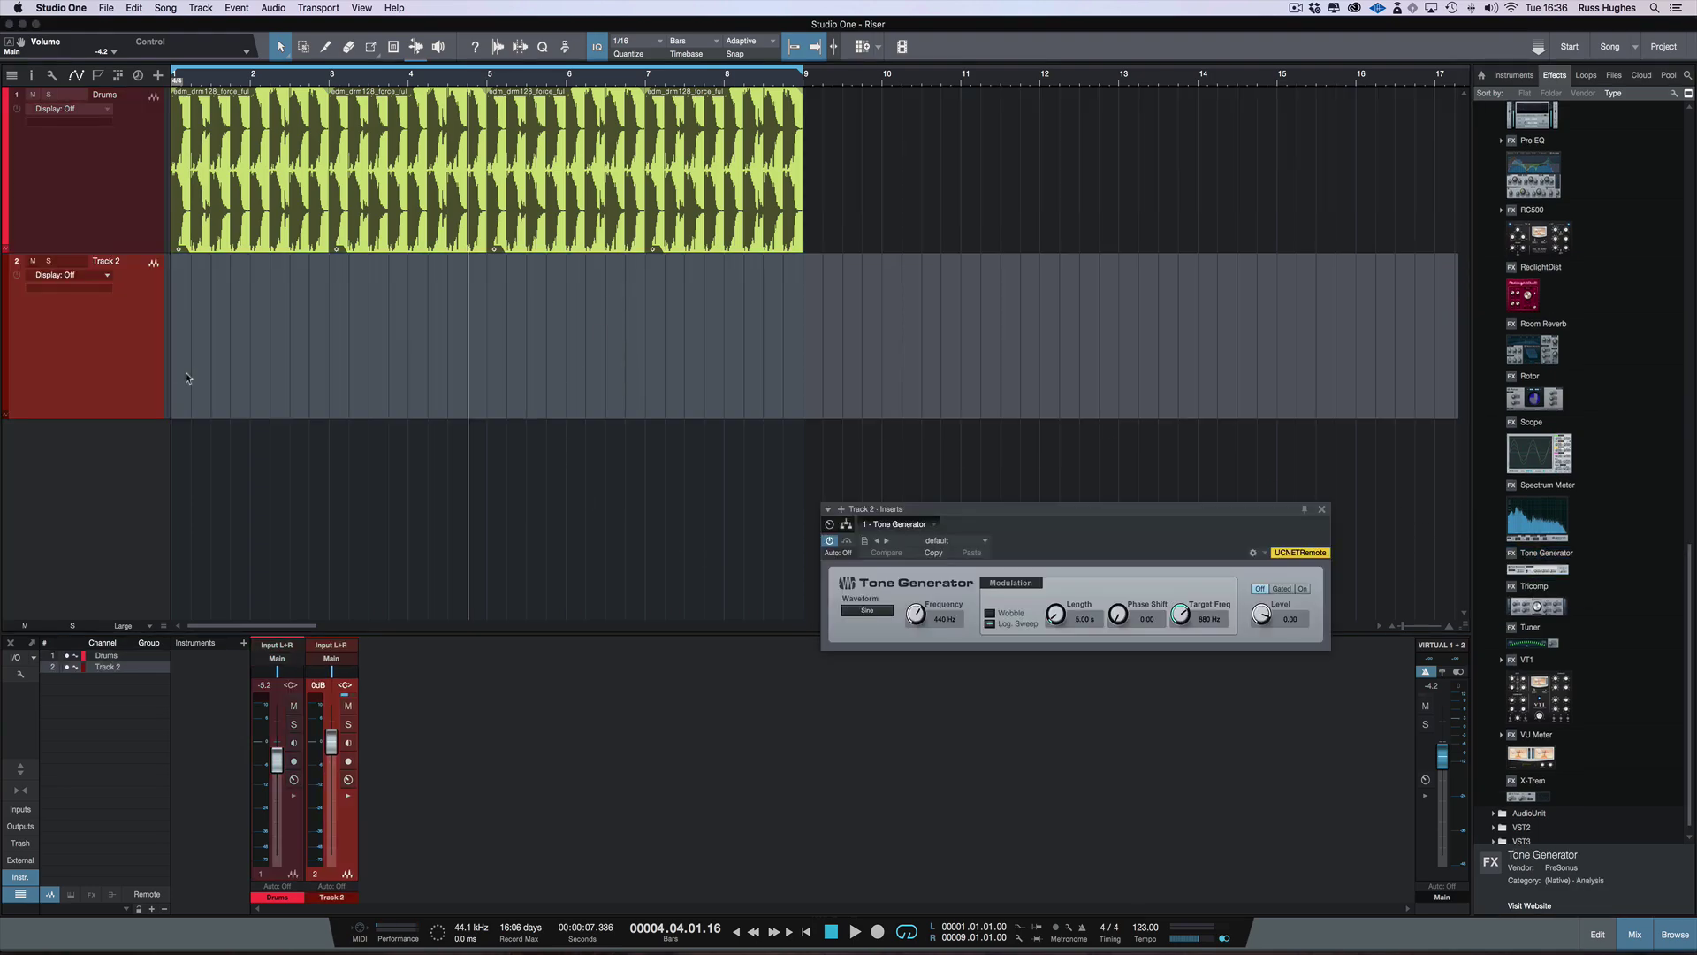
left_click(4, 332)
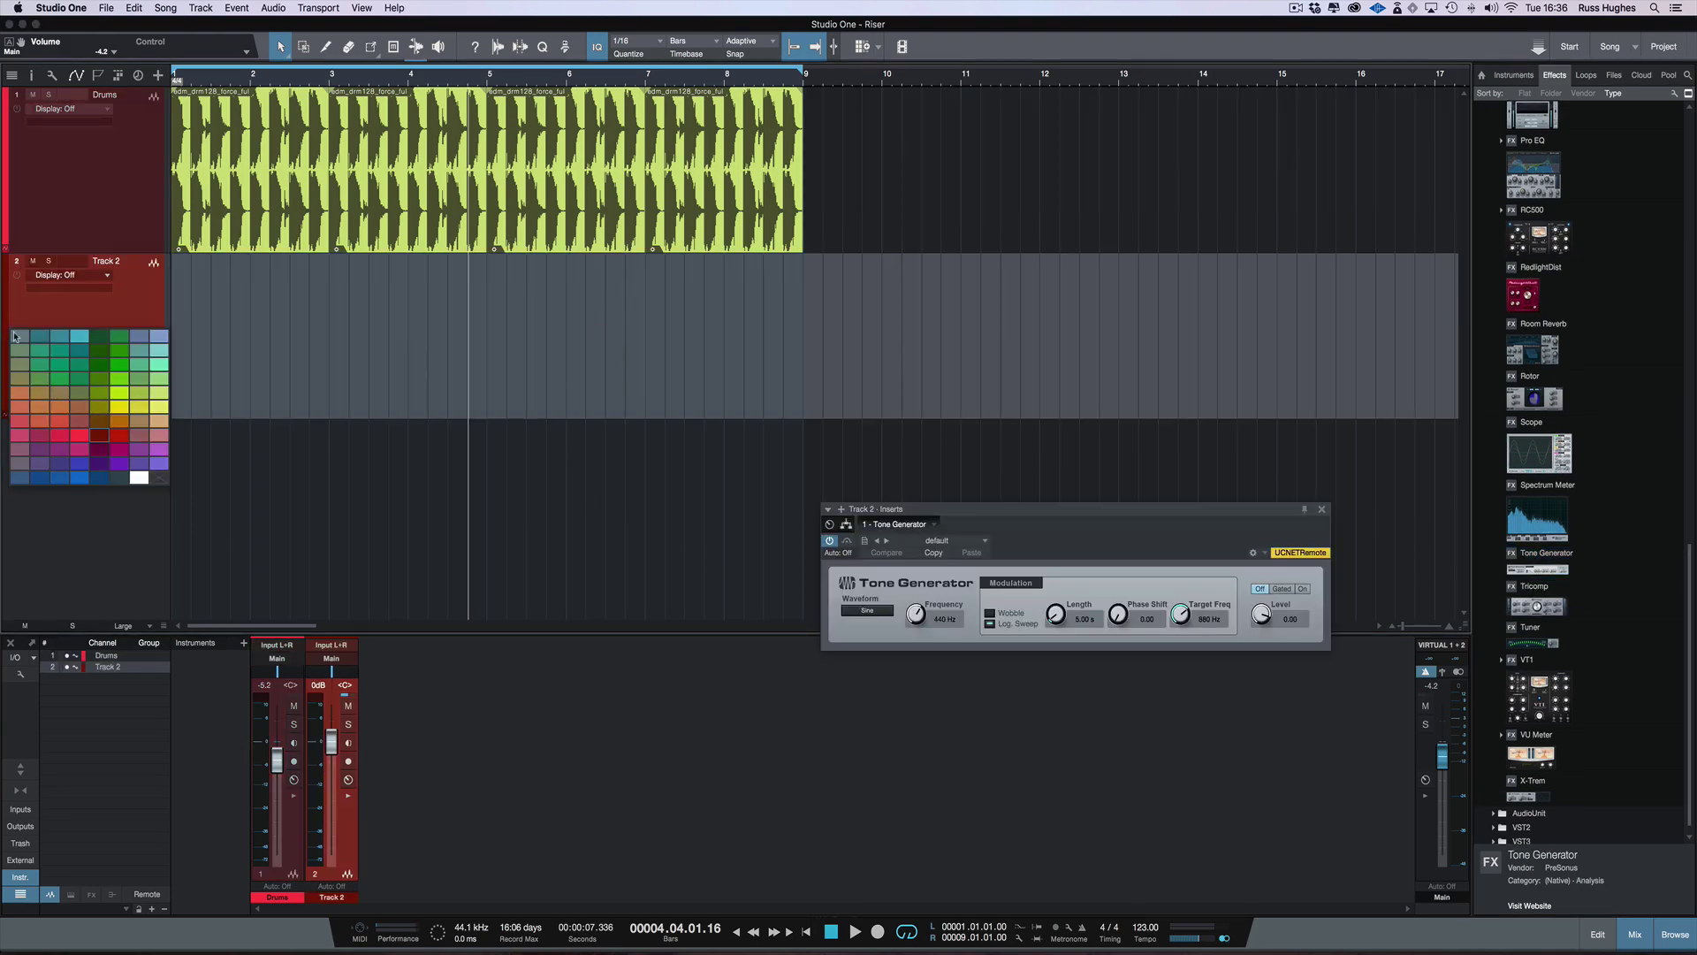
left_click(84, 369)
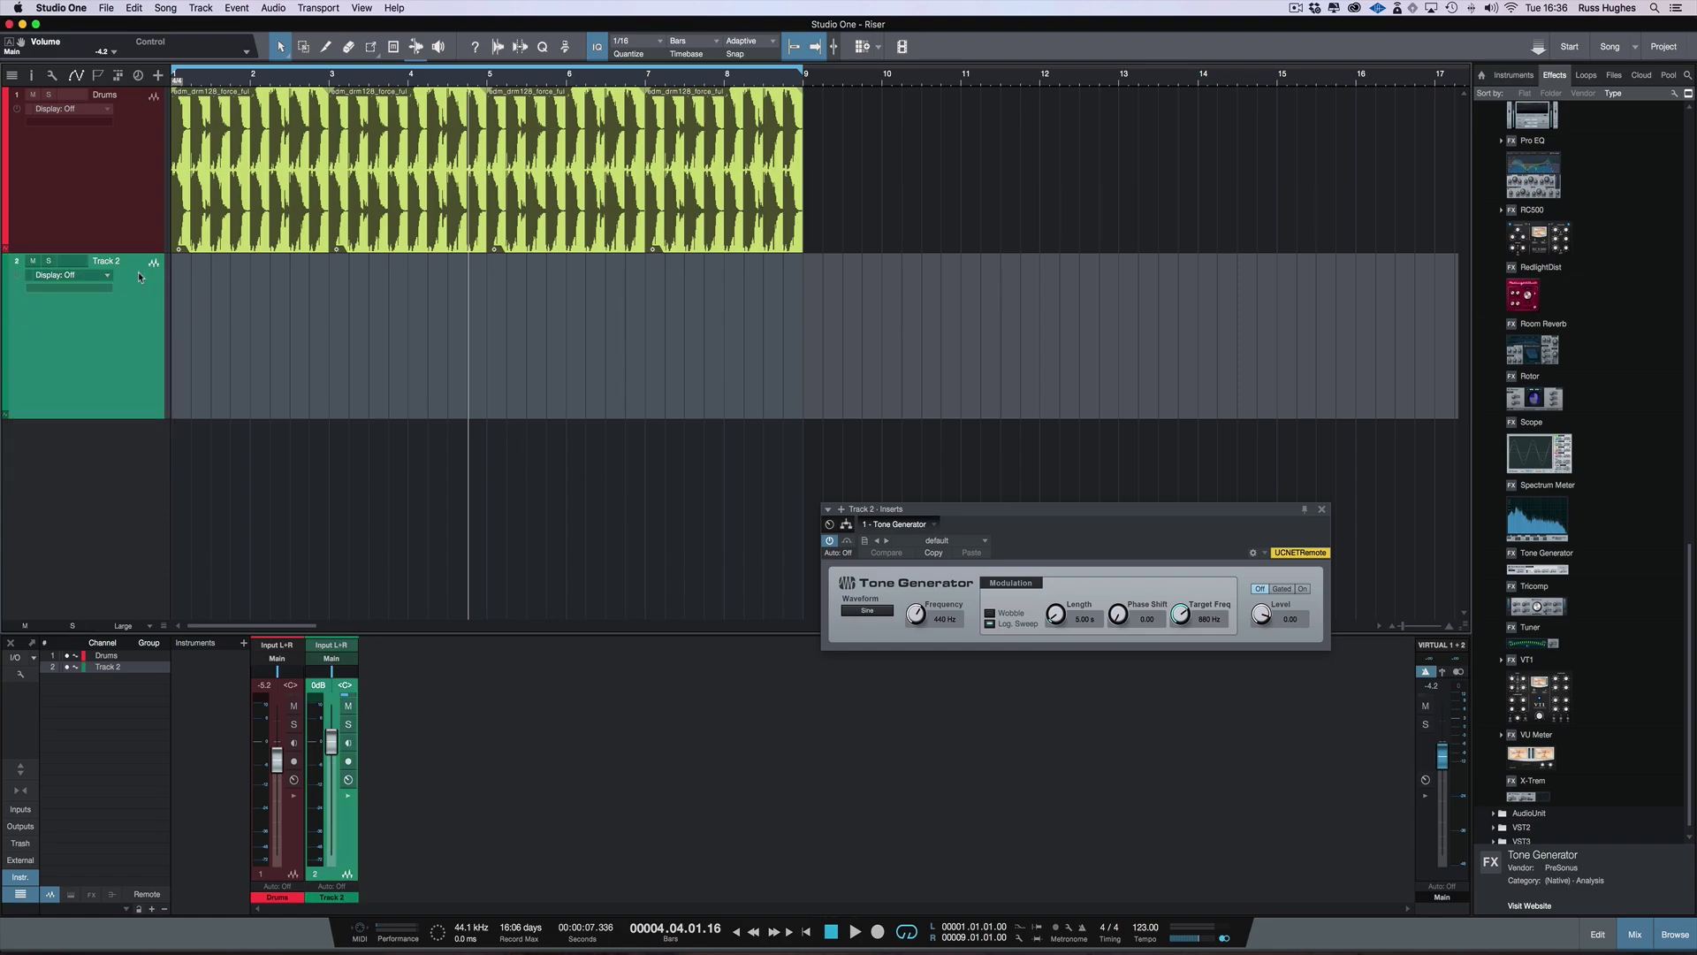
double_click(118, 260)
type("Riser")
key("Return")
Step: Turn the Tone Generator on, choose White Noise and raise its level to -18.84
left_click_drag(1235, 520, 876, 449)
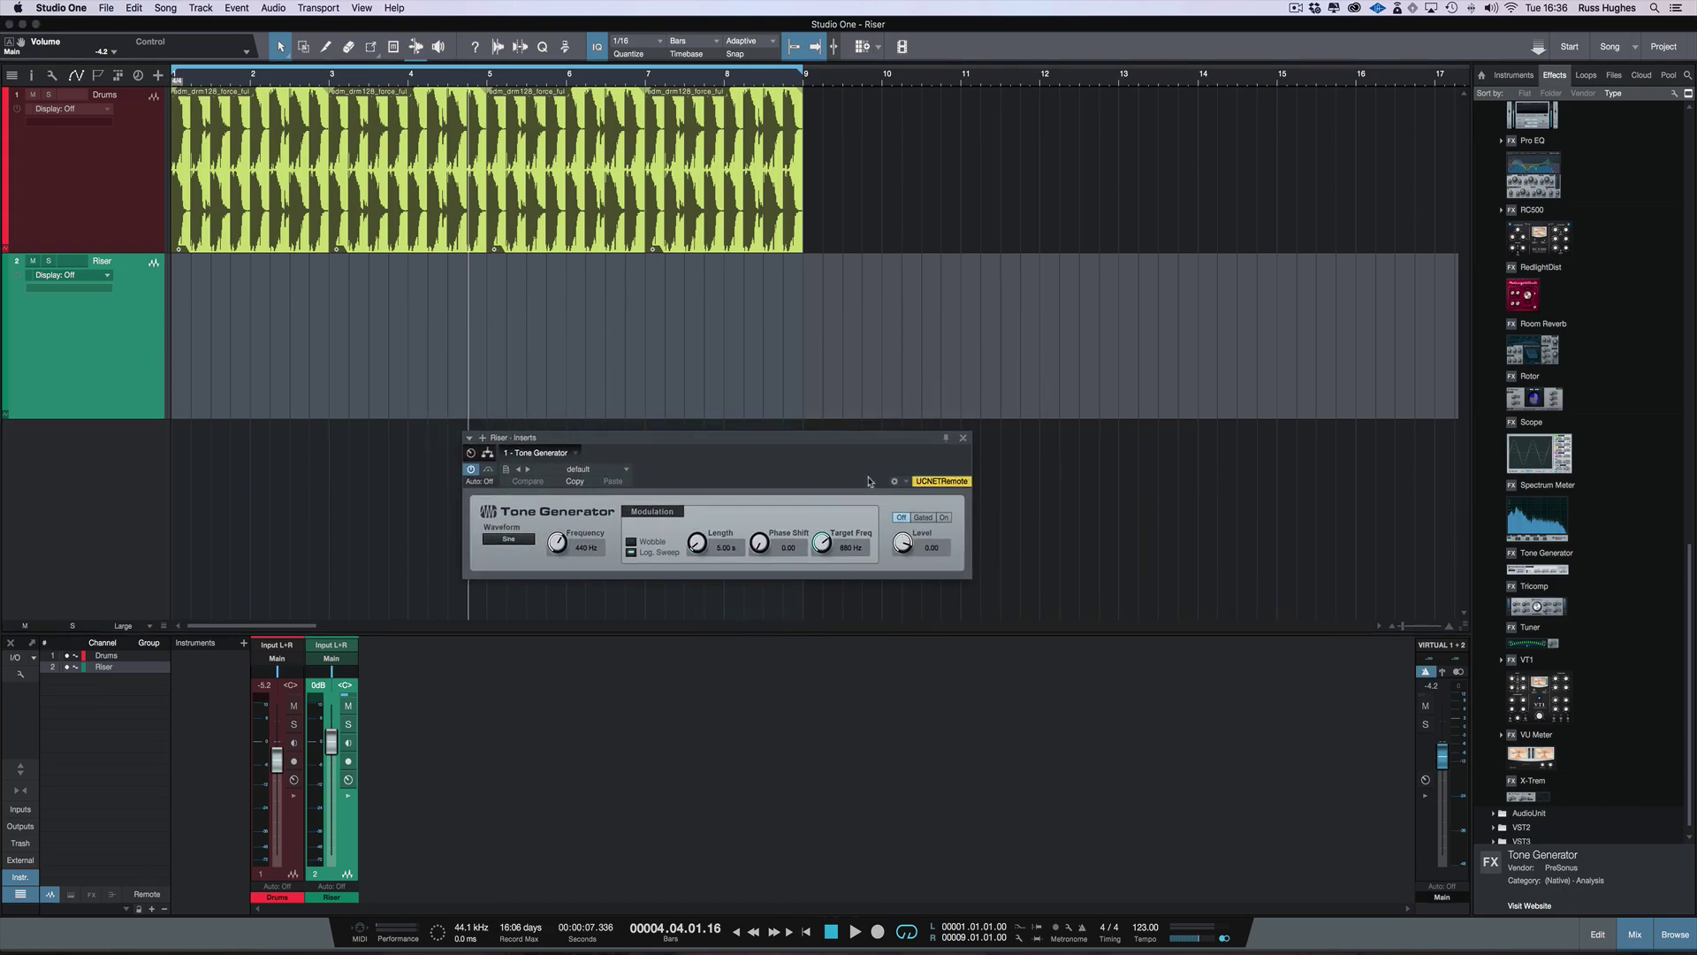
left_click_drag(902, 545, 898, 690)
left_click(1241, 290)
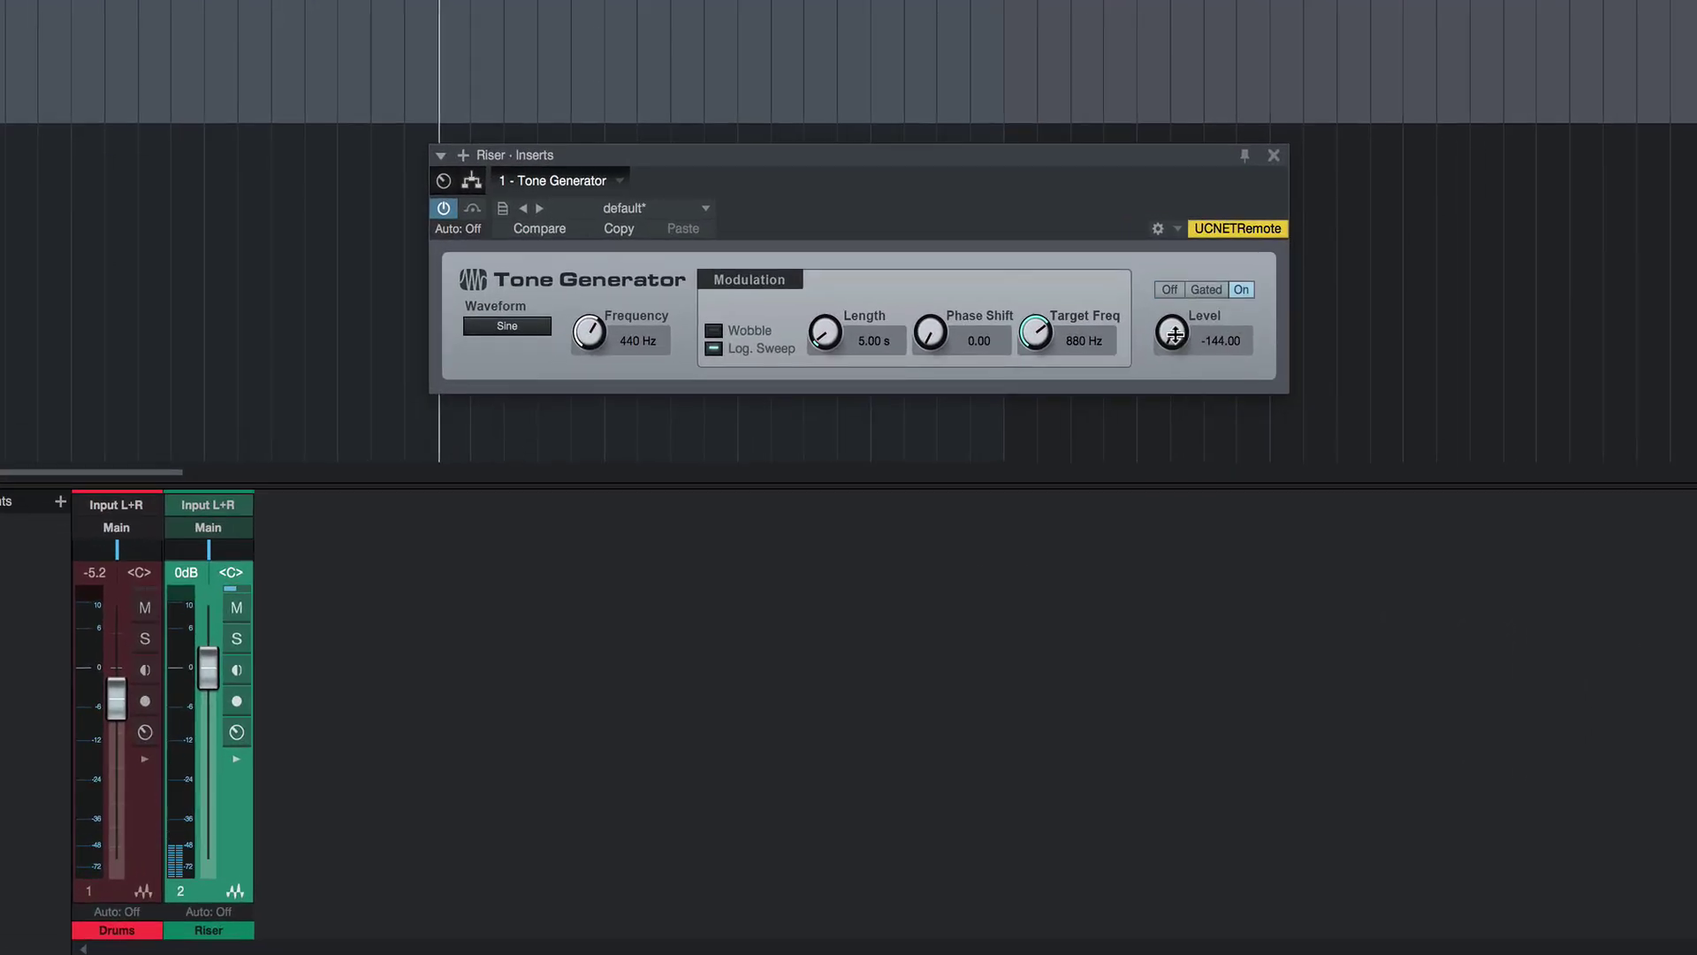
left_click_drag(1182, 340, 766, 407)
left_click(522, 327)
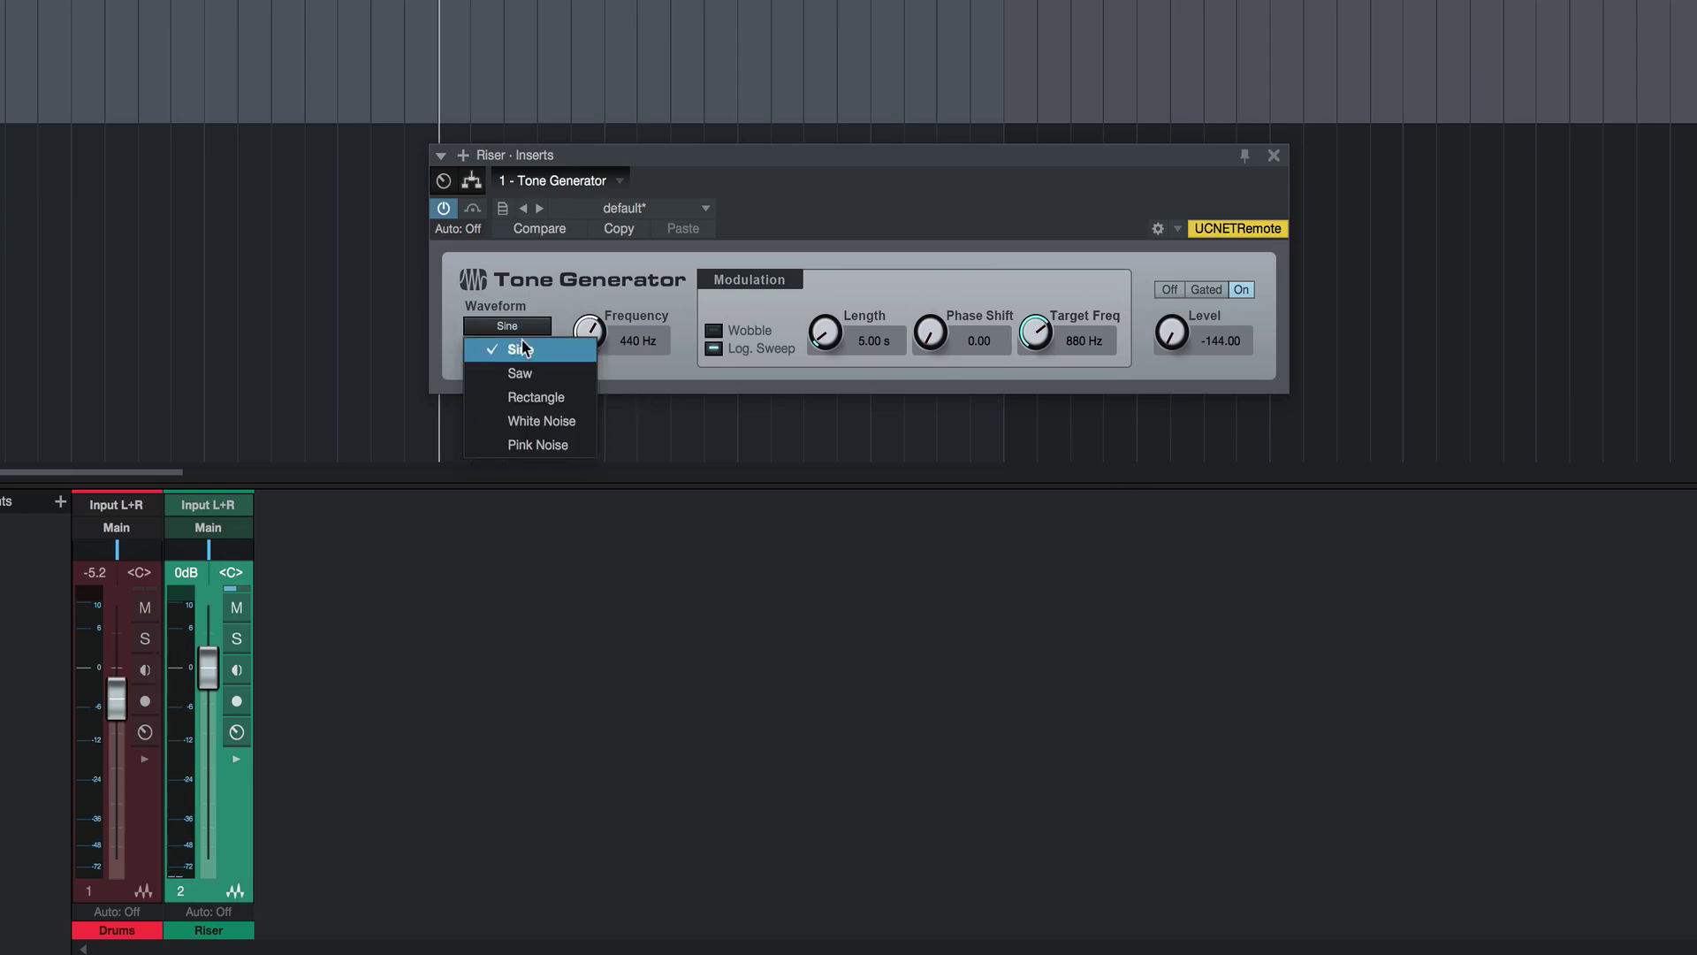
left_click(540, 422)
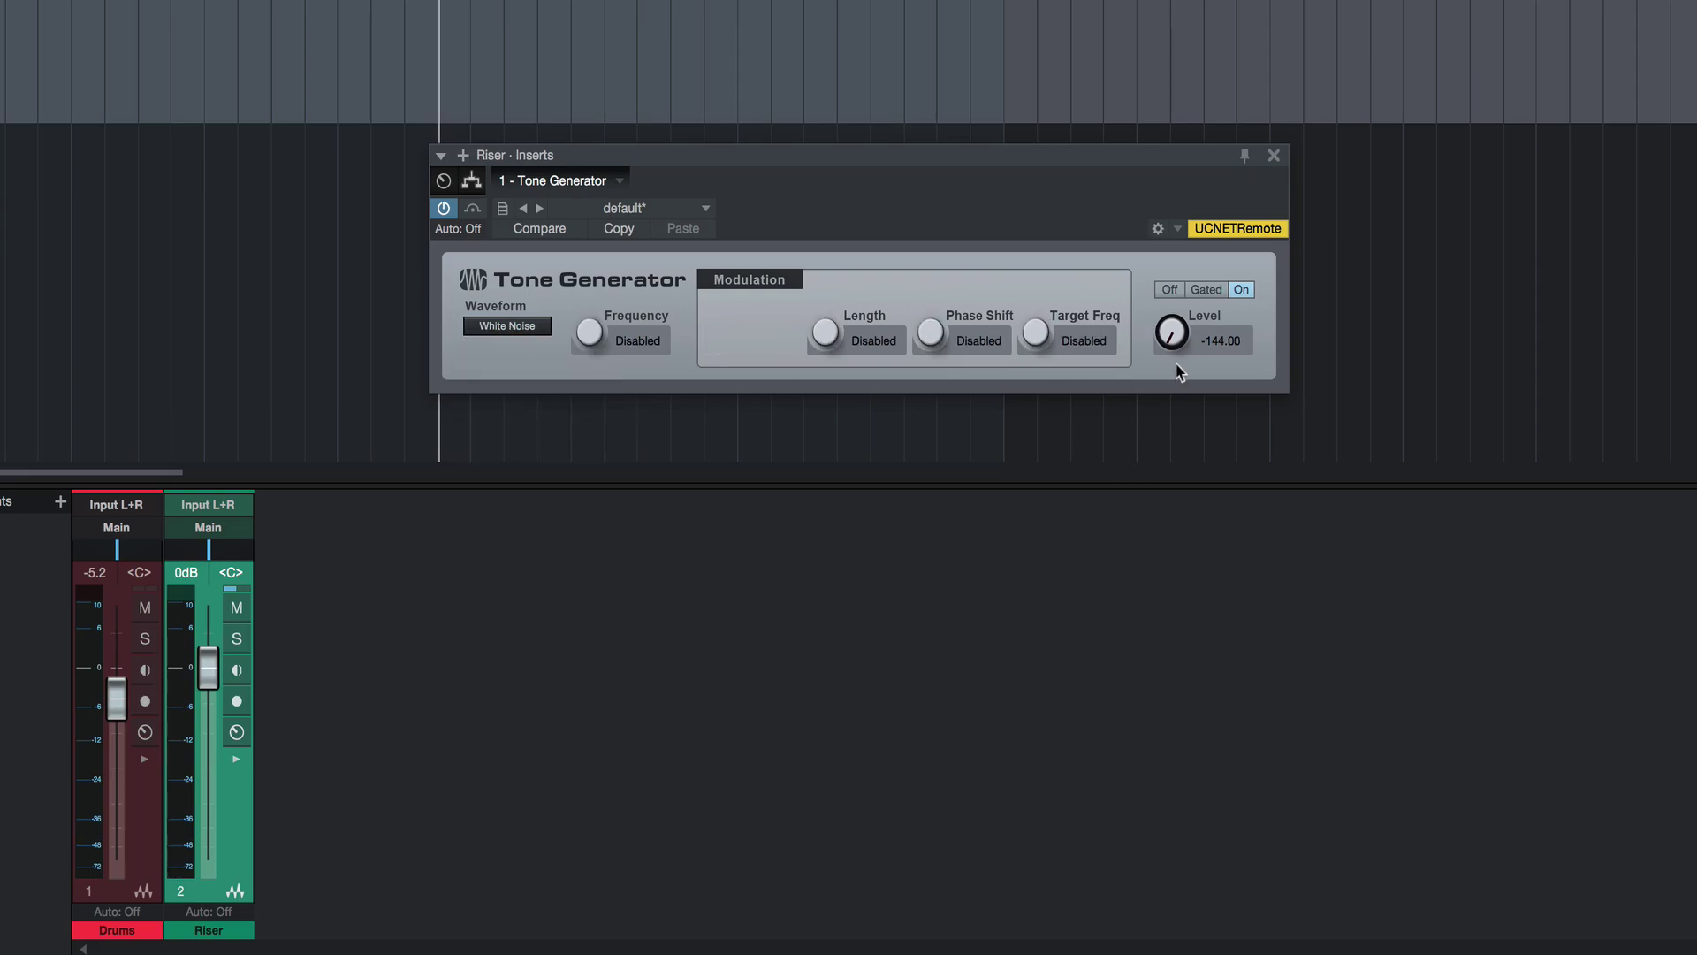
left_click_drag(1172, 331, 1165, 147)
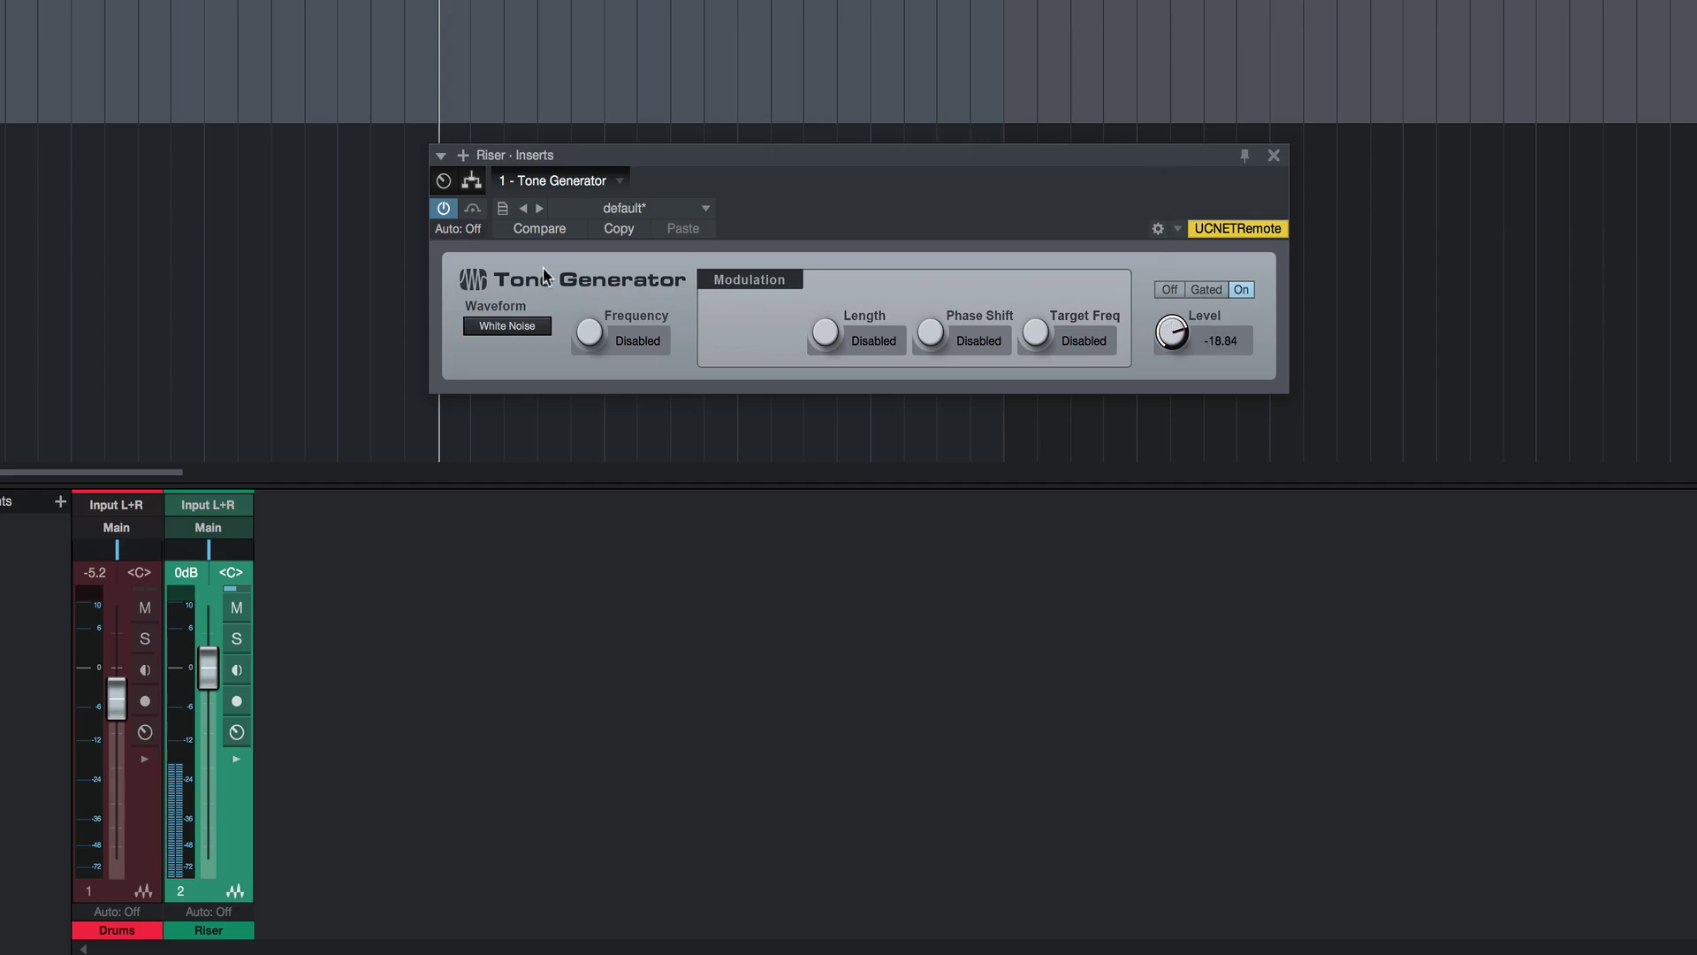
Step: Try Pink Noise, return to White Noise, and switch the generator Off
left_click(505, 327)
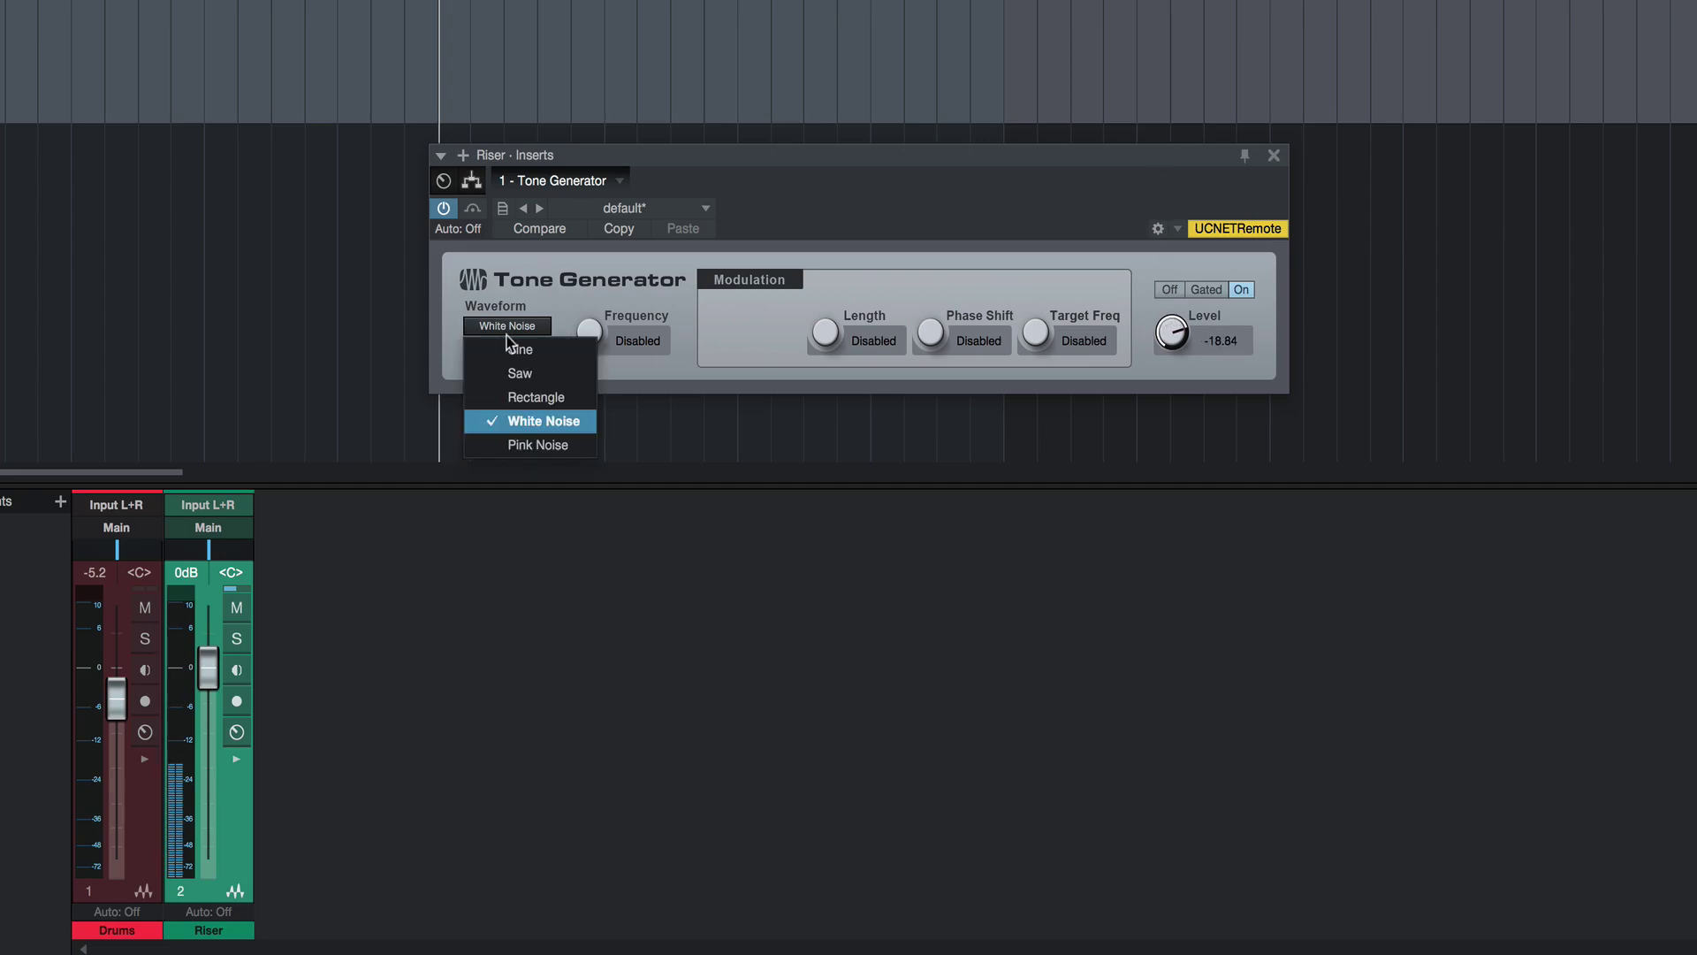
left_click(536, 444)
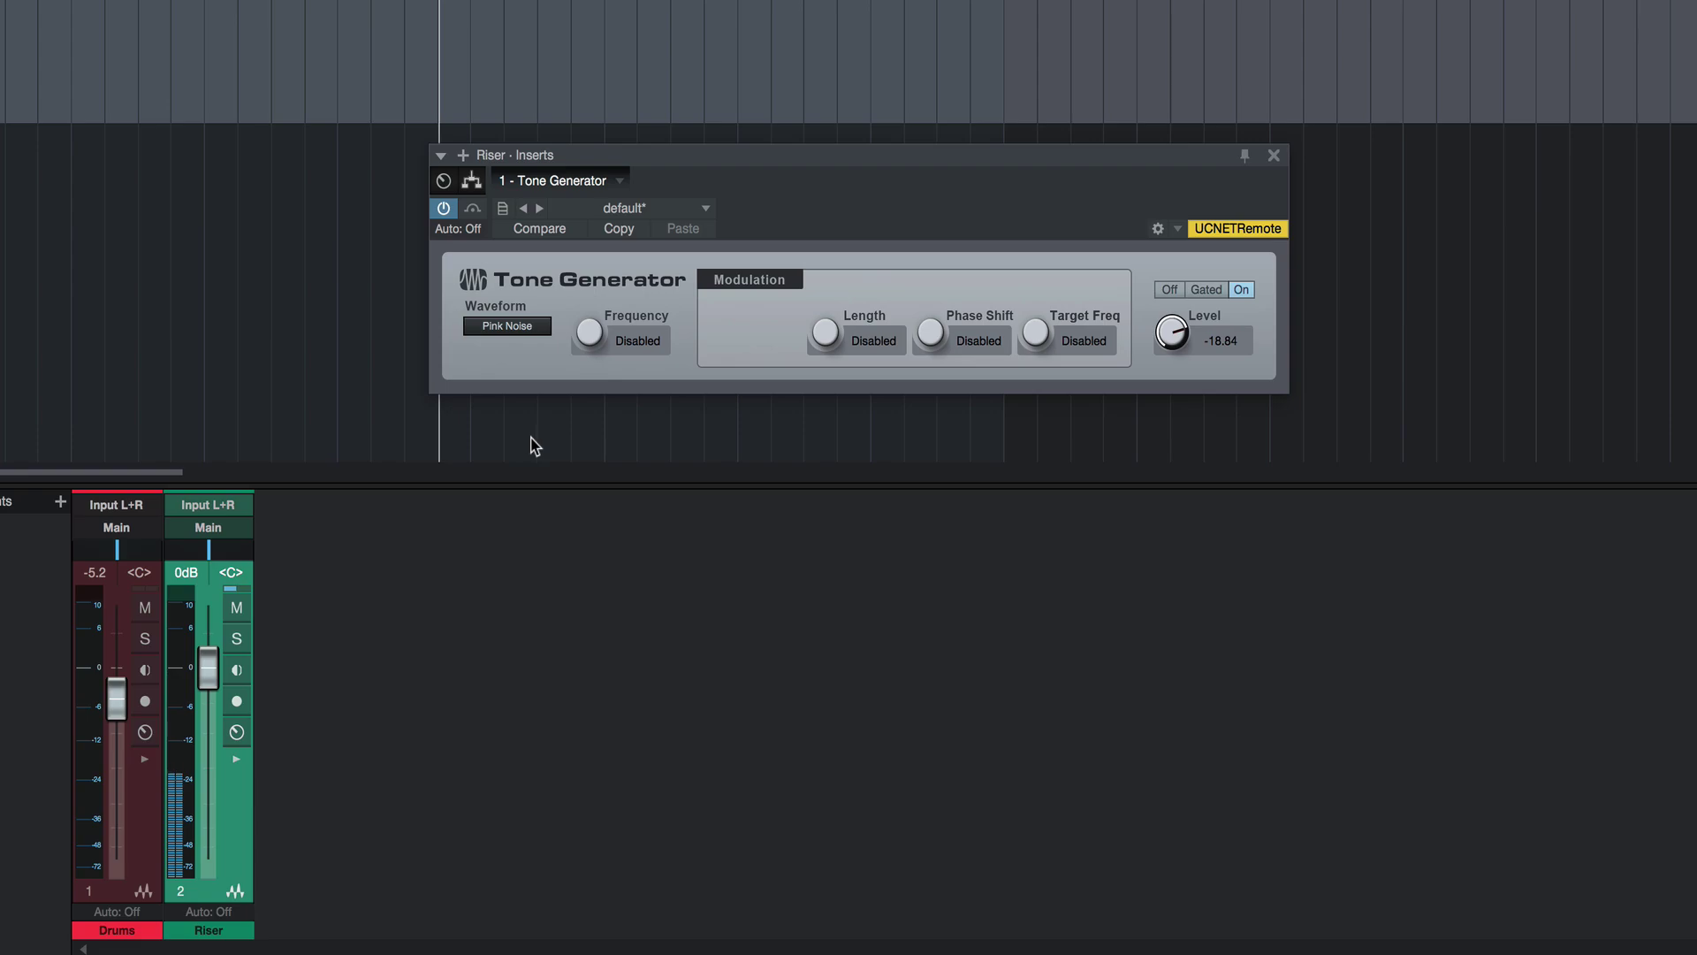
left_click(507, 326)
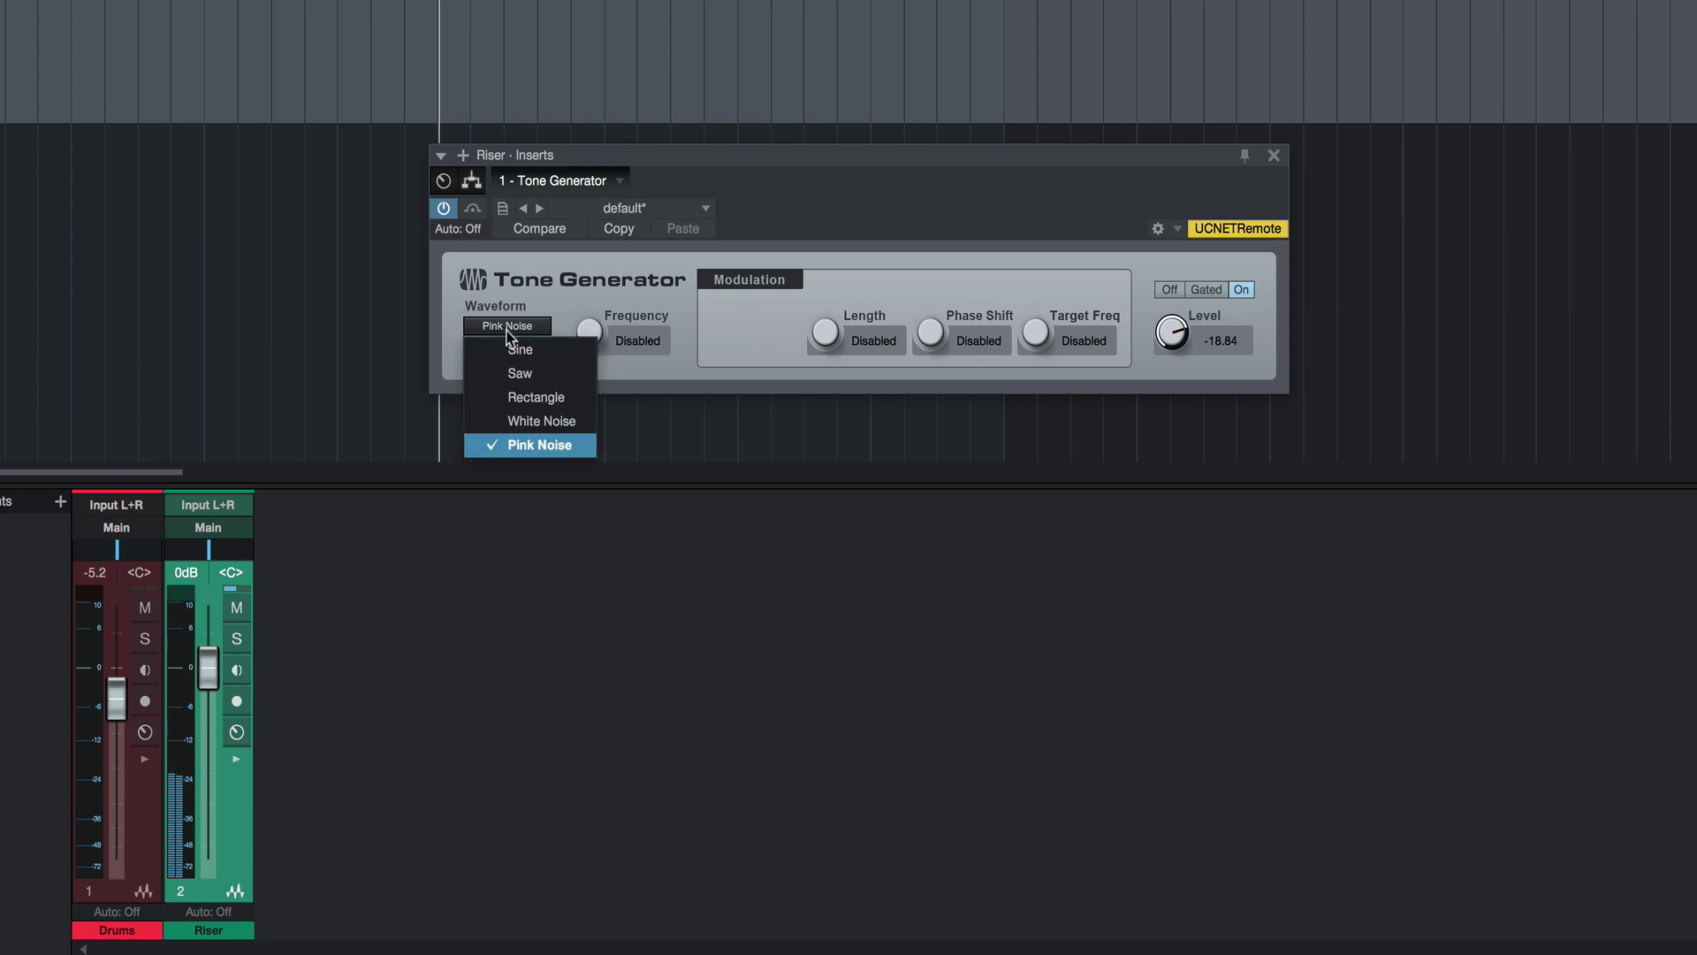
left_click(541, 424)
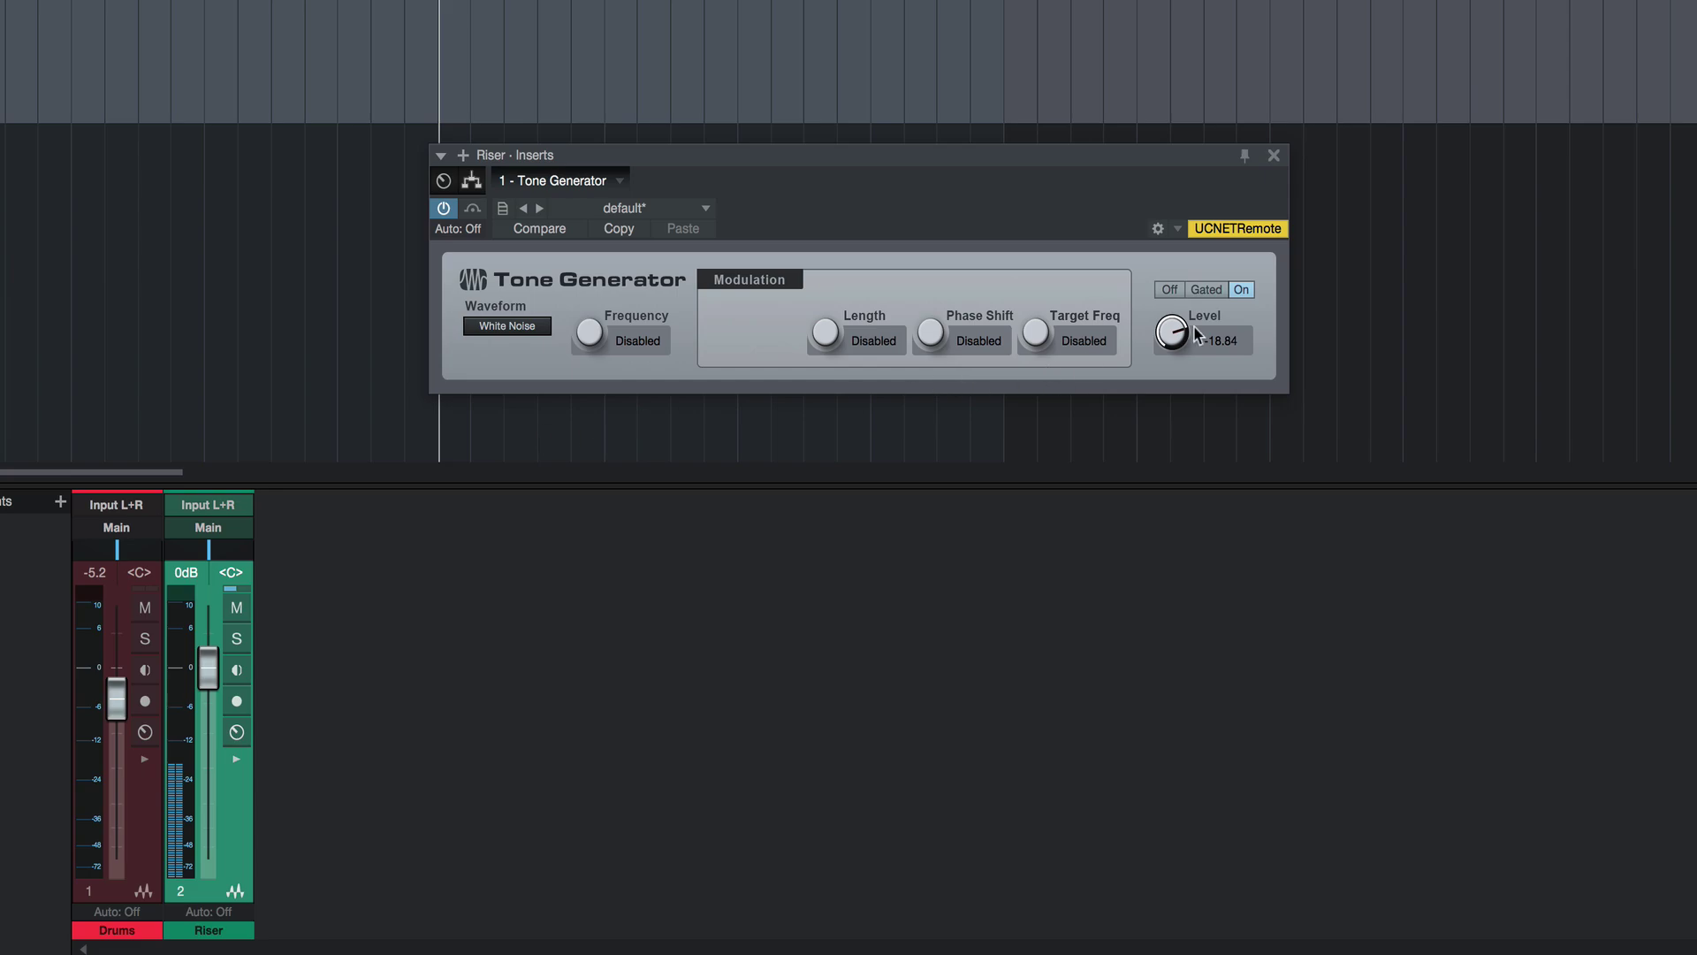
left_click(1172, 292)
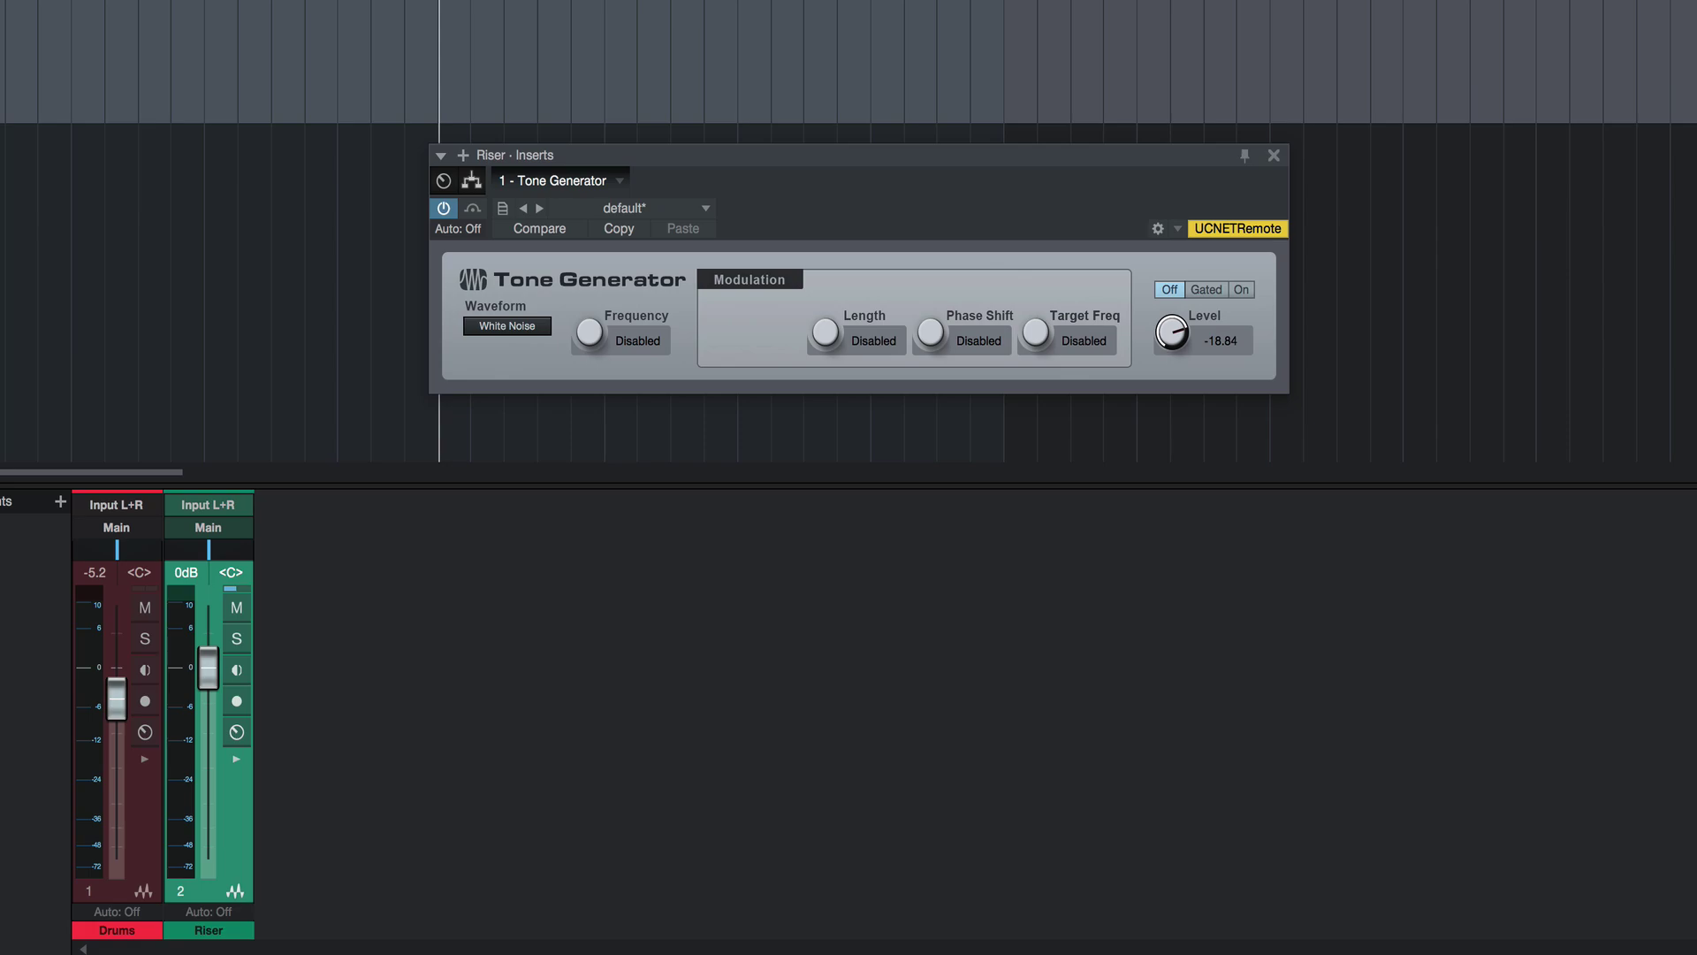
Step: Insert a Pro EQ on Riser and switch the Tone Generator back on
left_click_drag(1366, 7, 1034, 45)
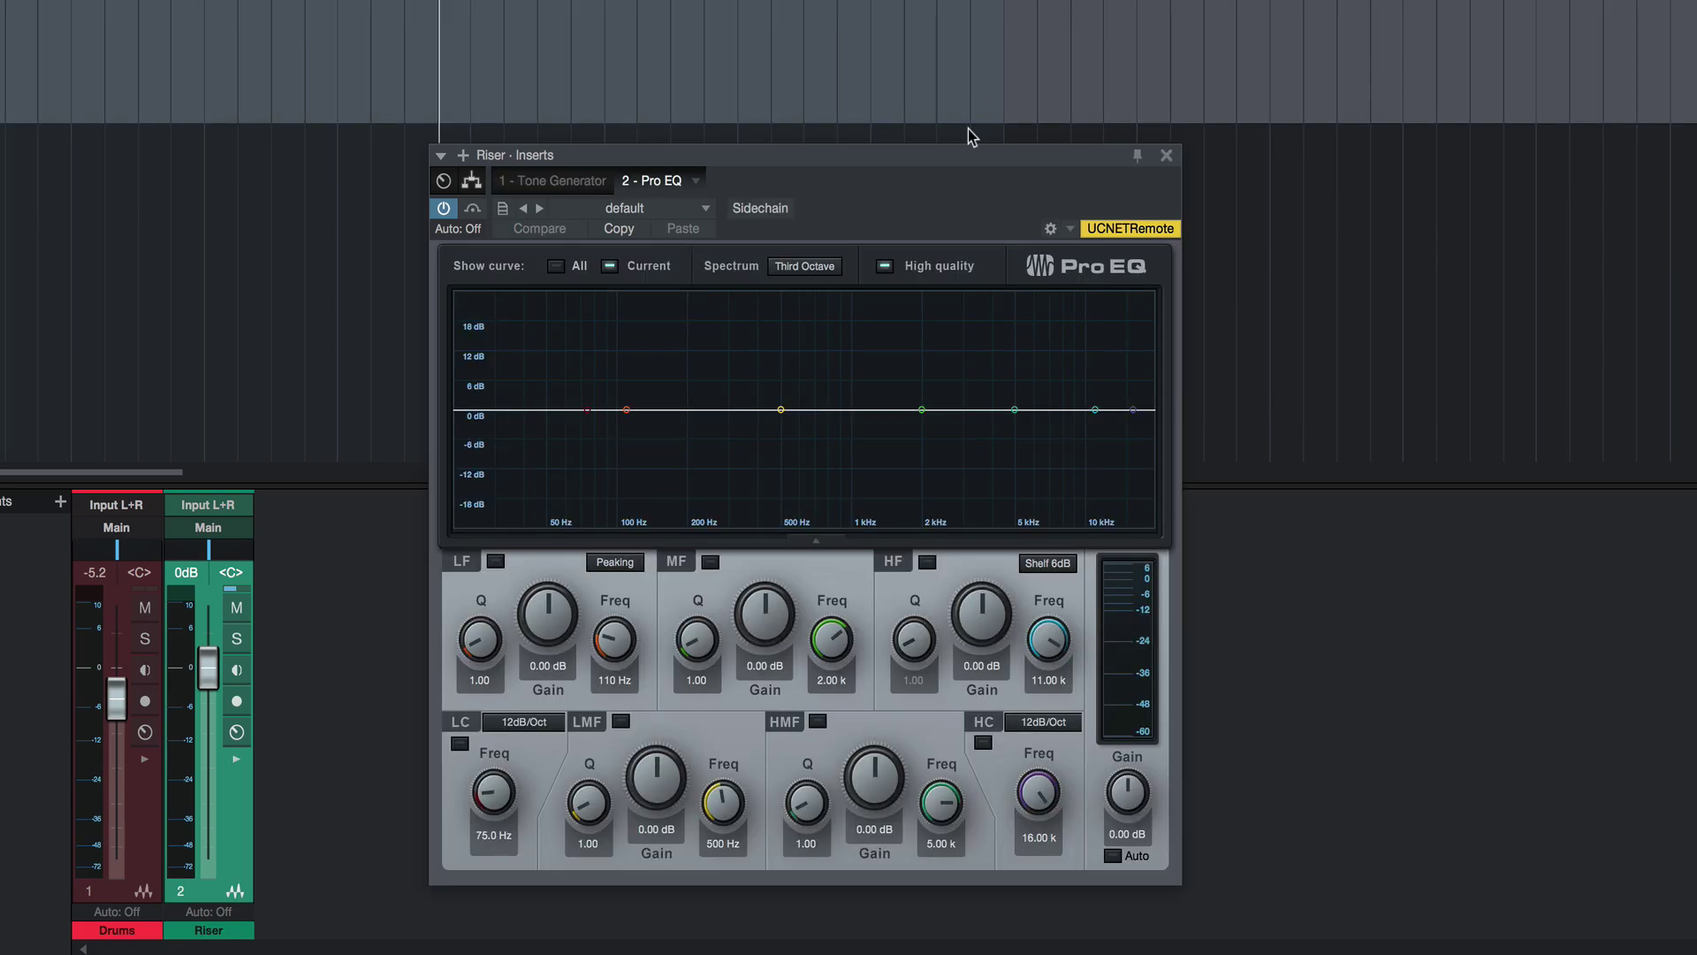
left_click(571, 183)
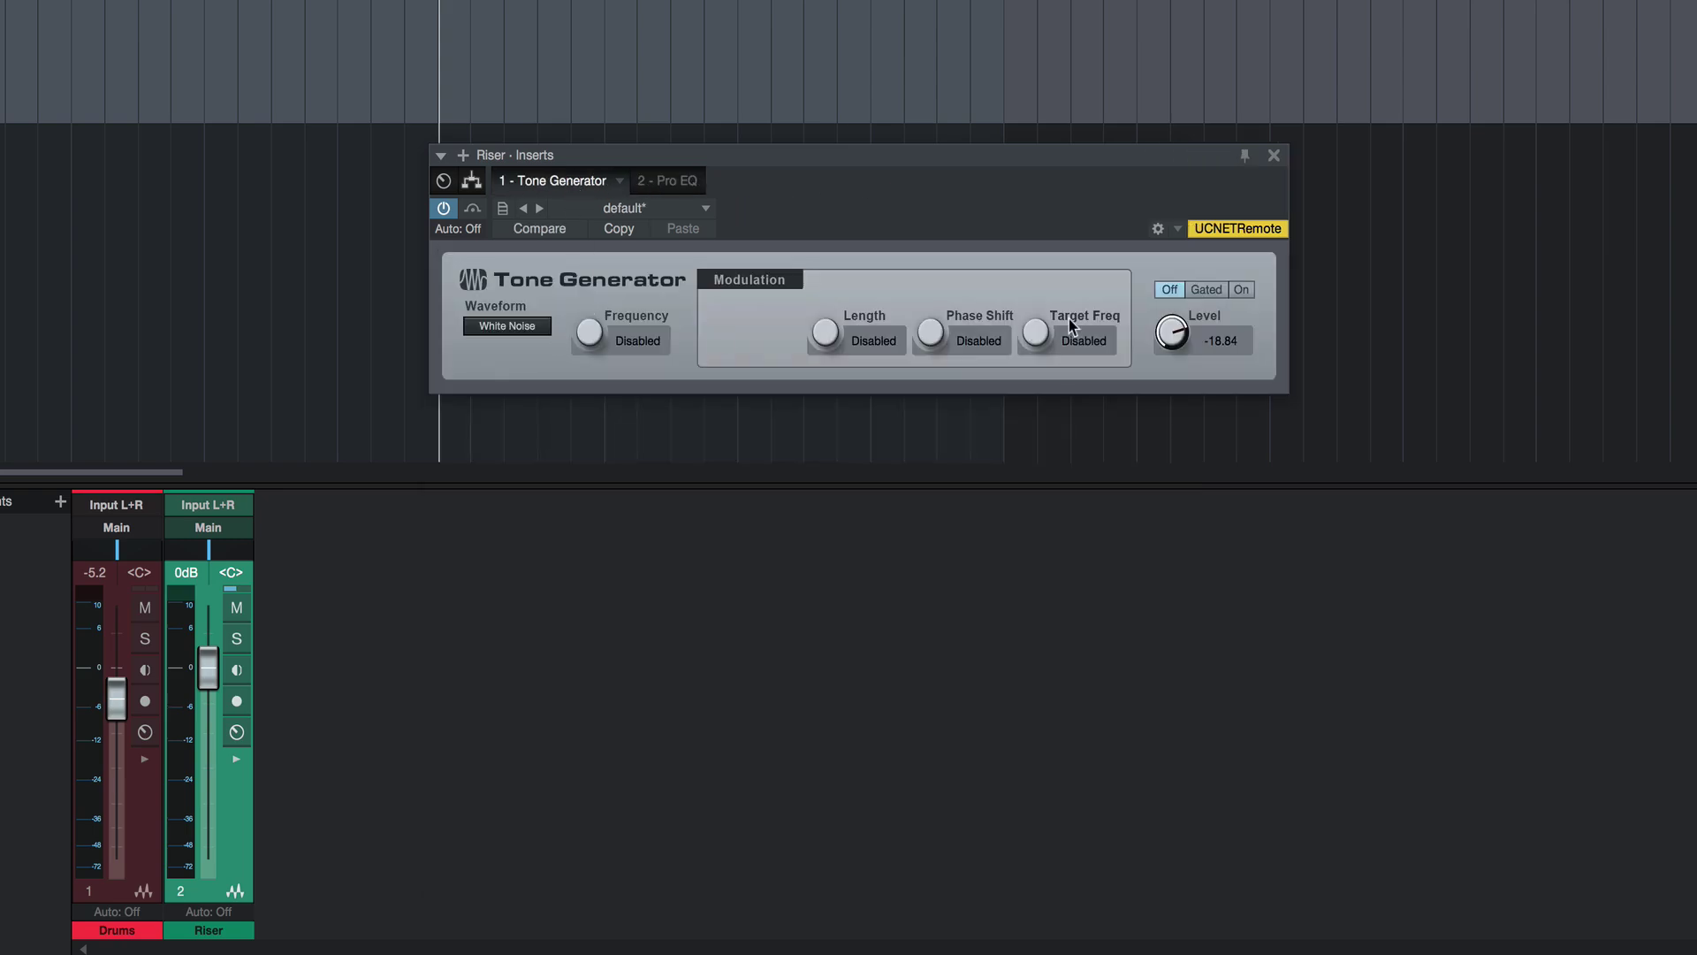
left_click(1240, 292)
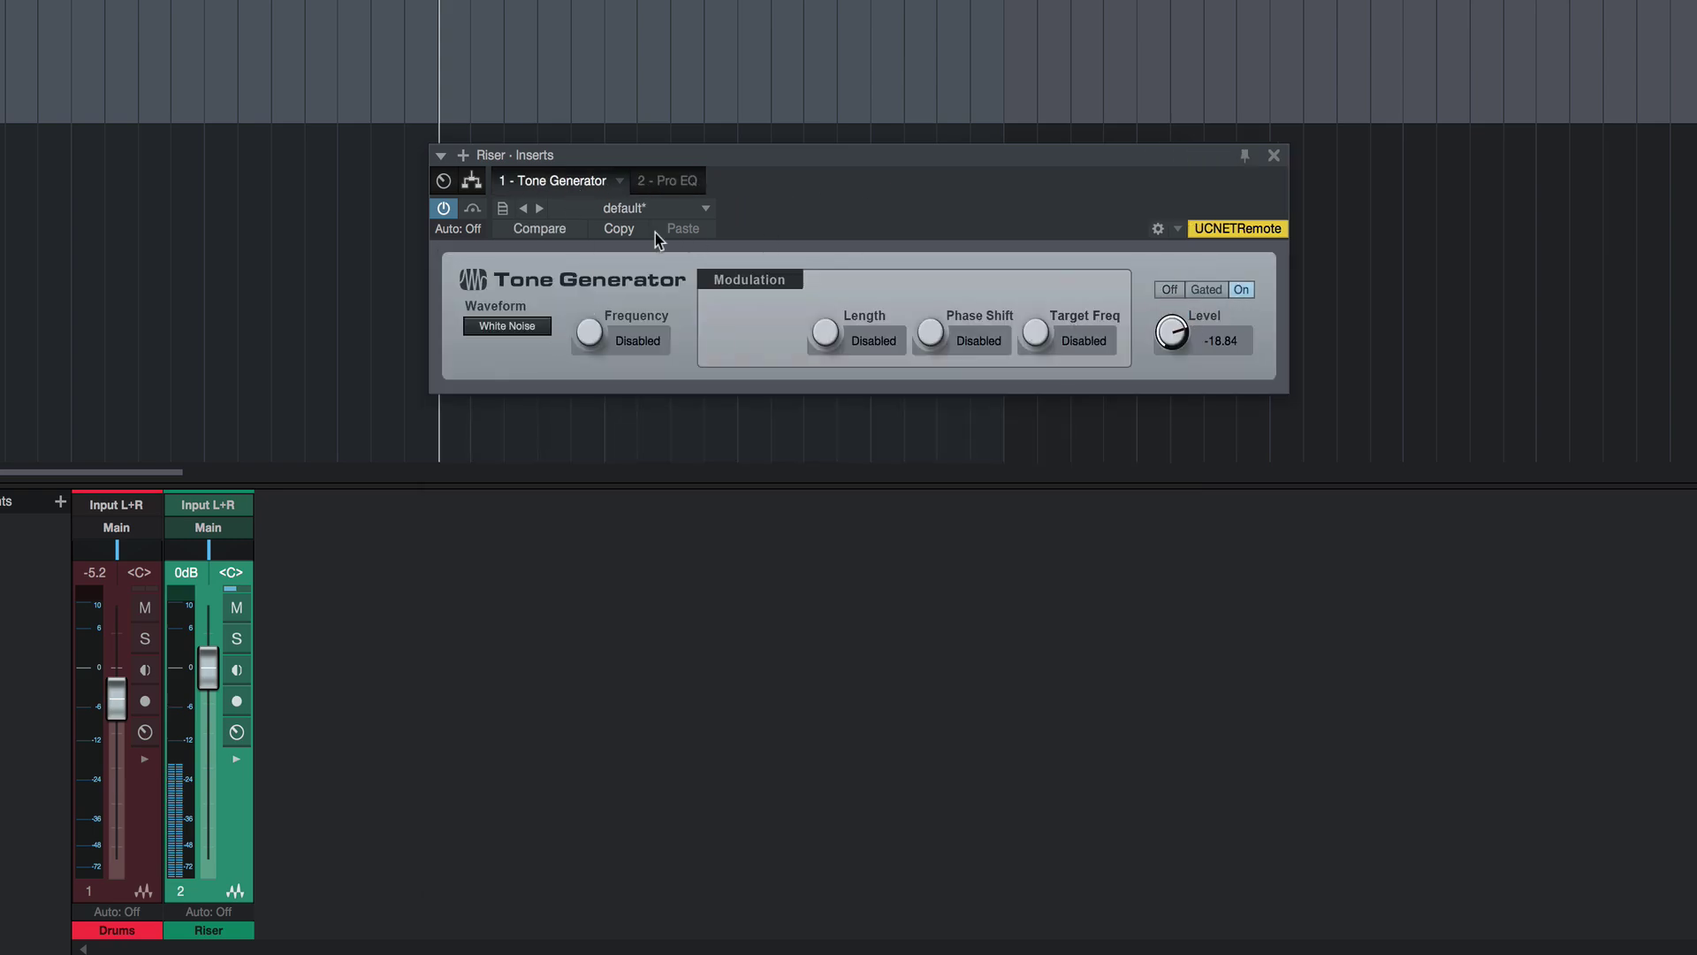
Step: Enable the Pro EQ high cut with a 24dB/Oct slope, frequency at 20 Hz
left_click(664, 181)
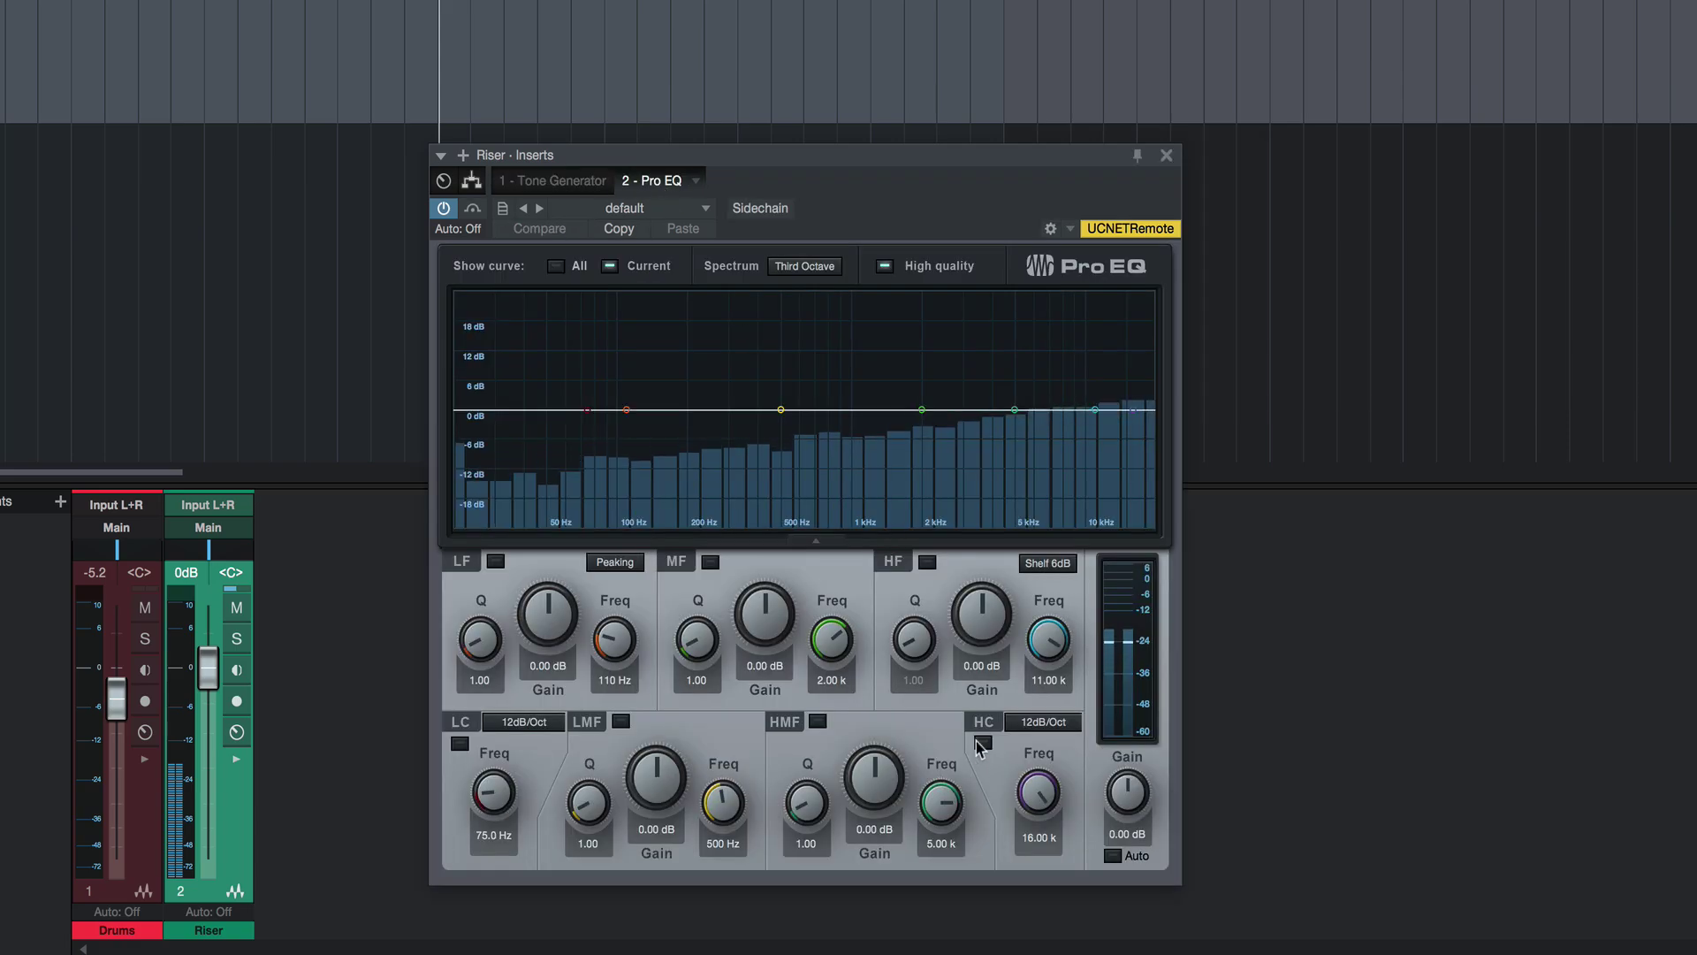
left_click(982, 743)
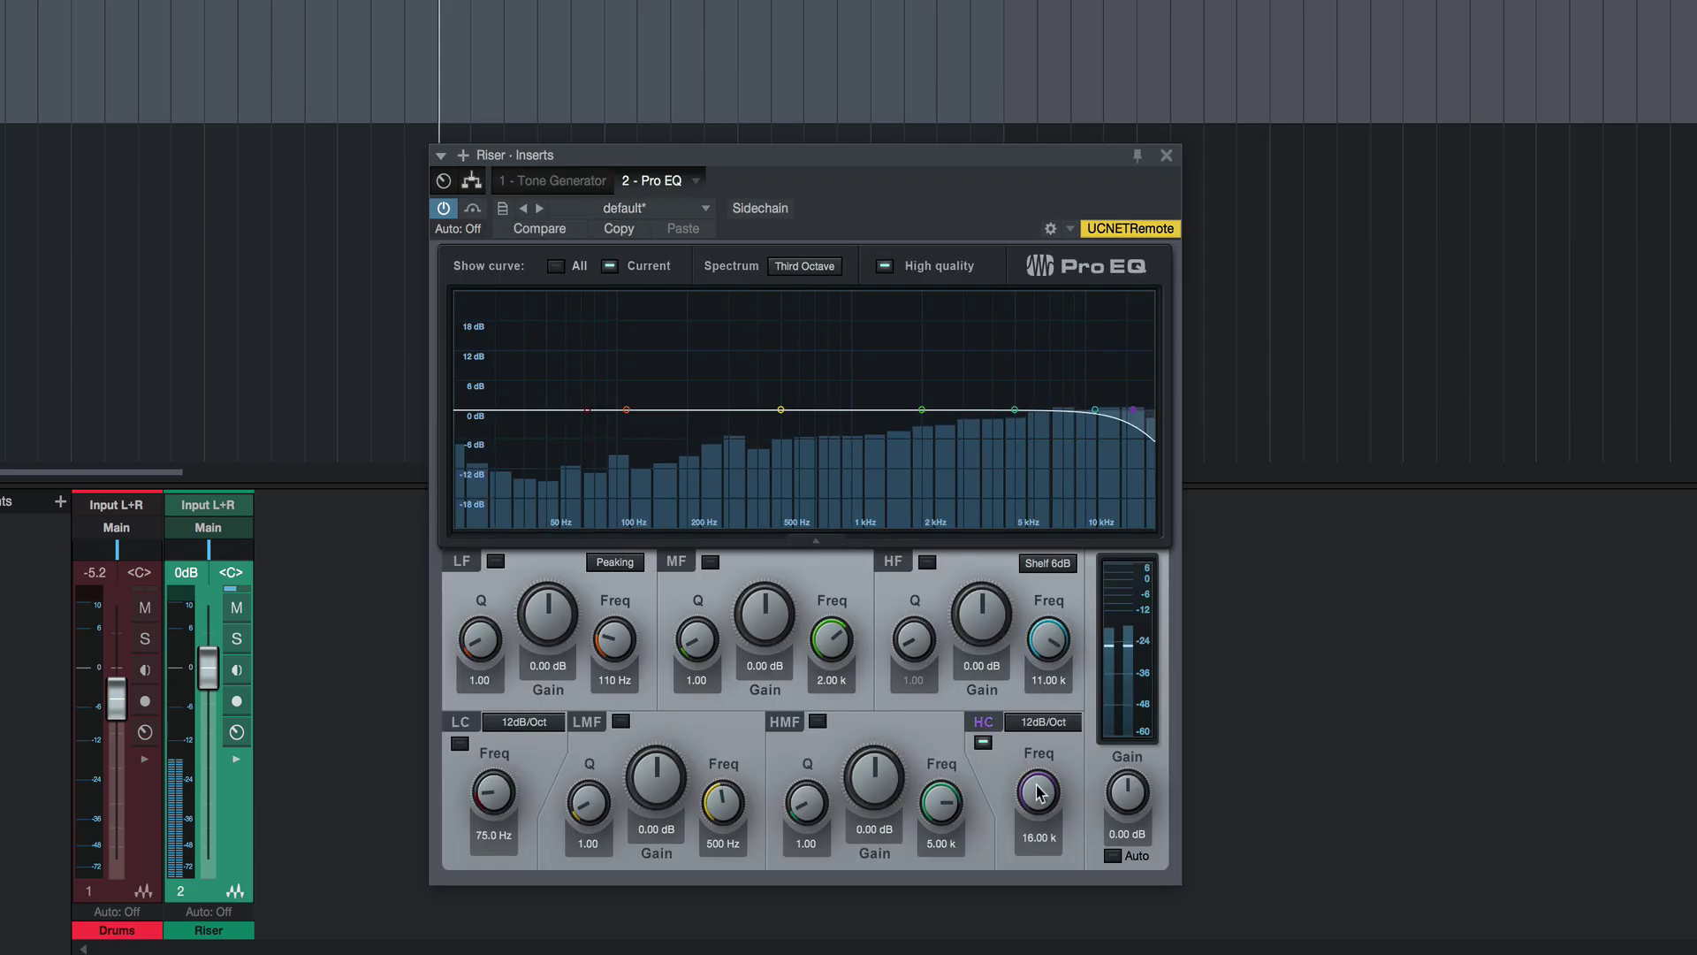
left_click_drag(1039, 793, 1016, 952)
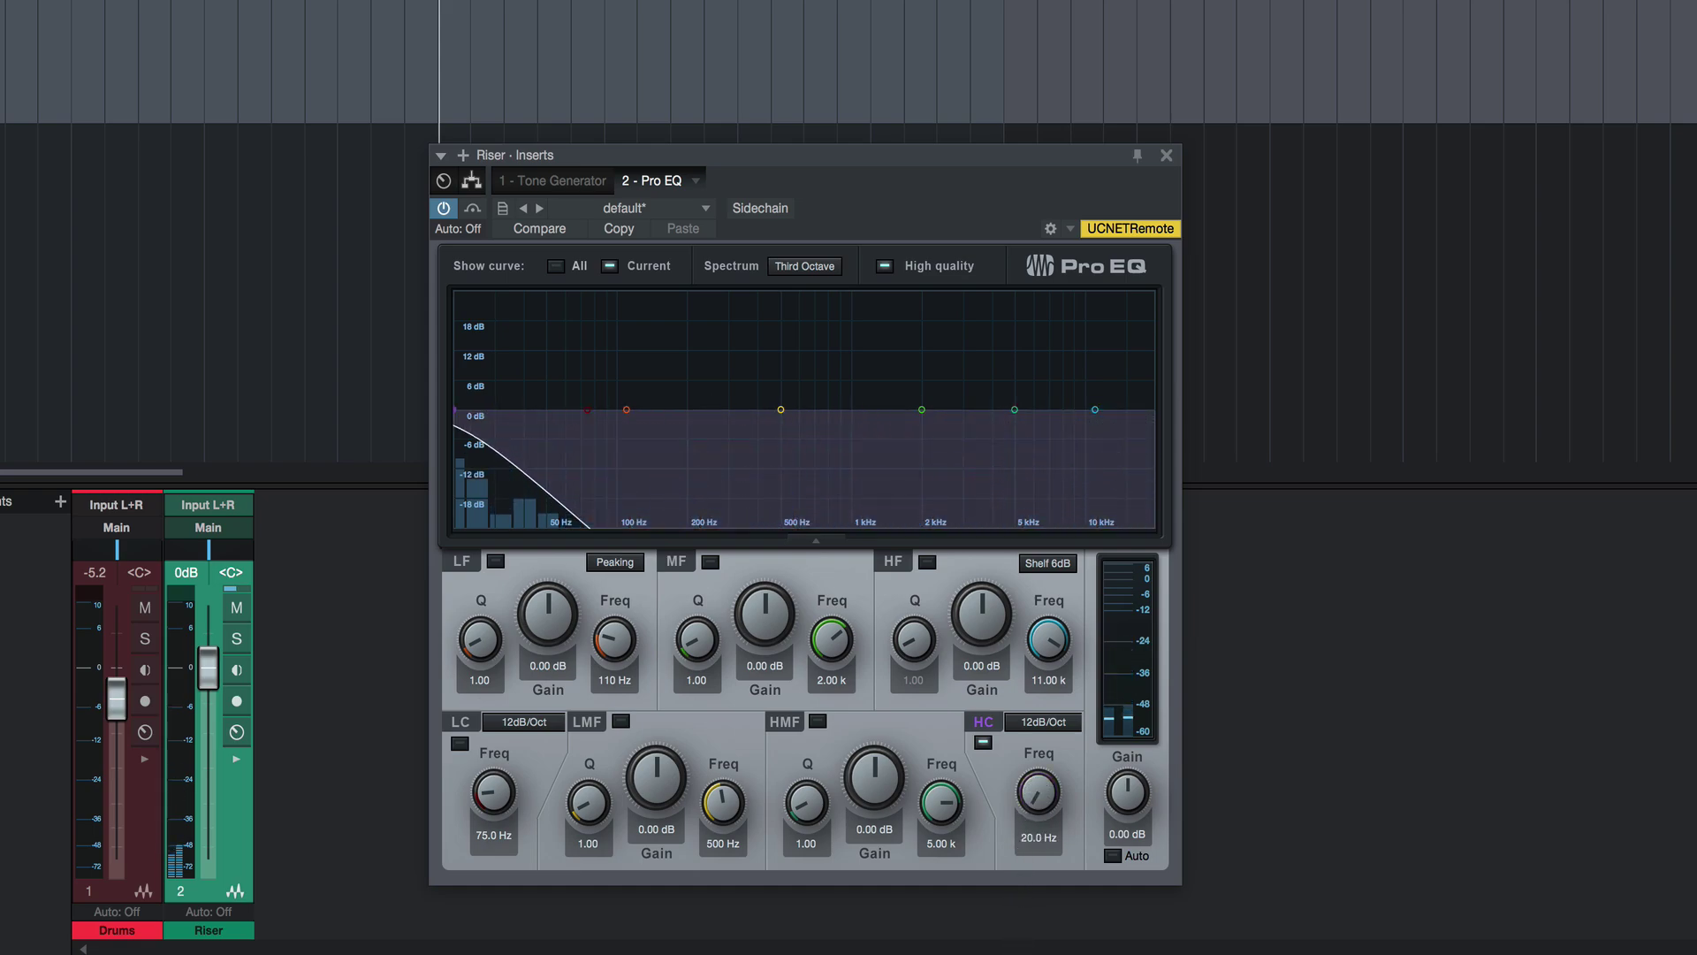
left_click(1048, 720)
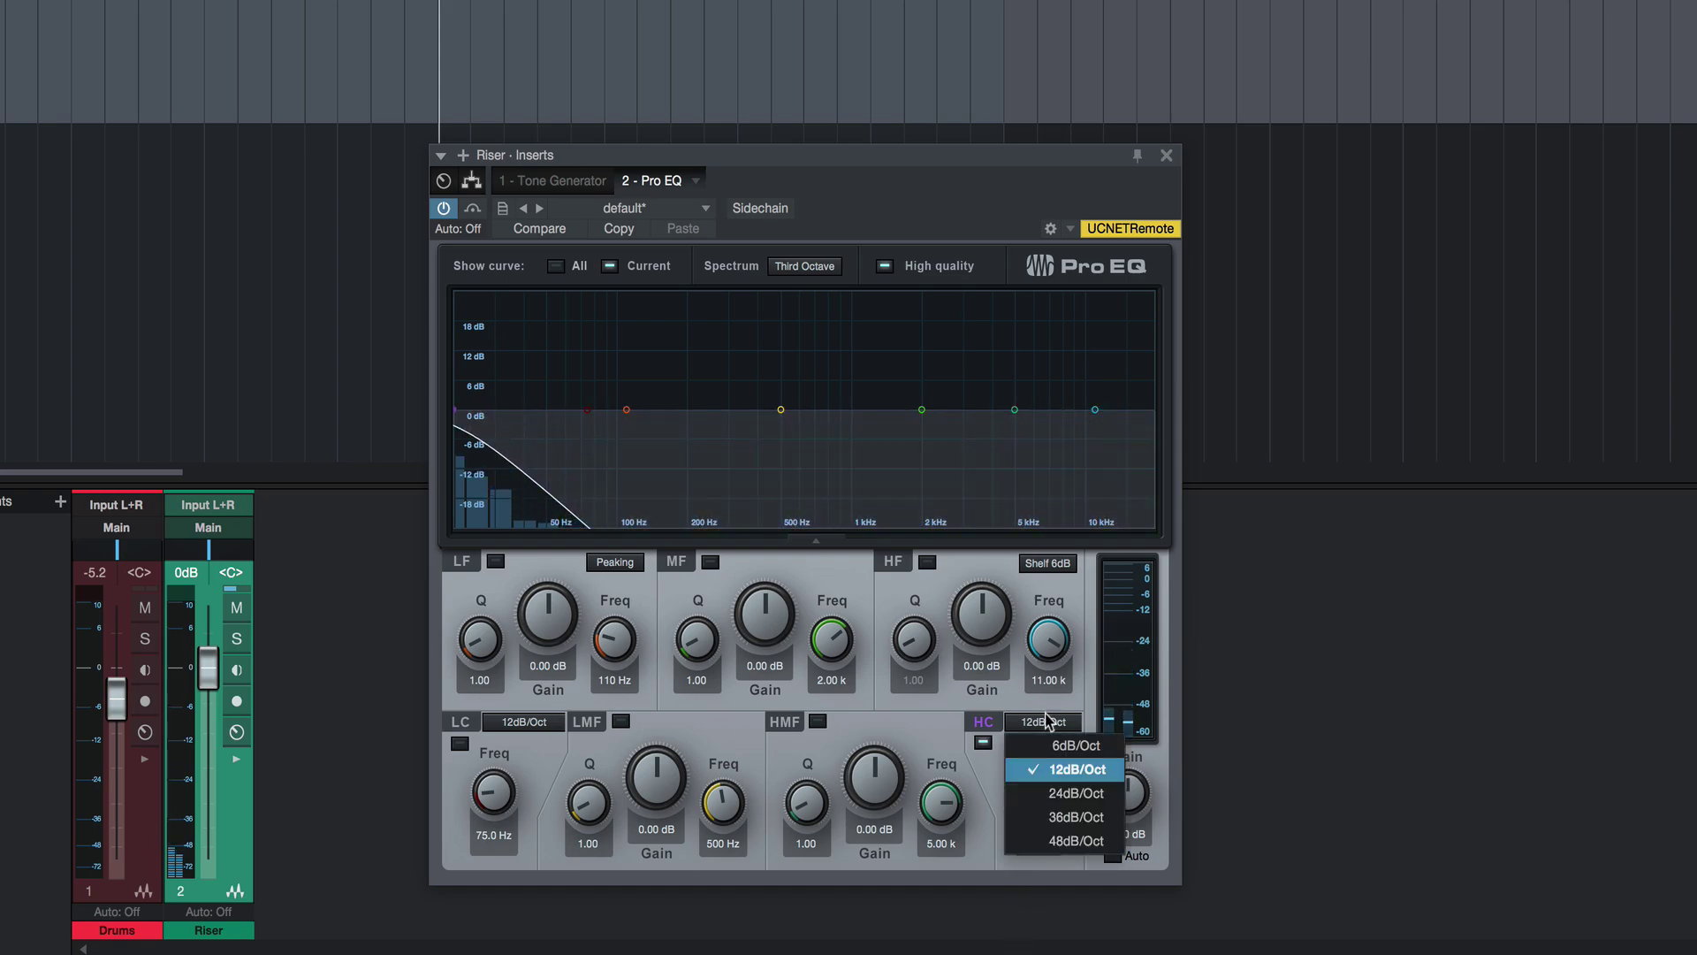
left_click(1063, 792)
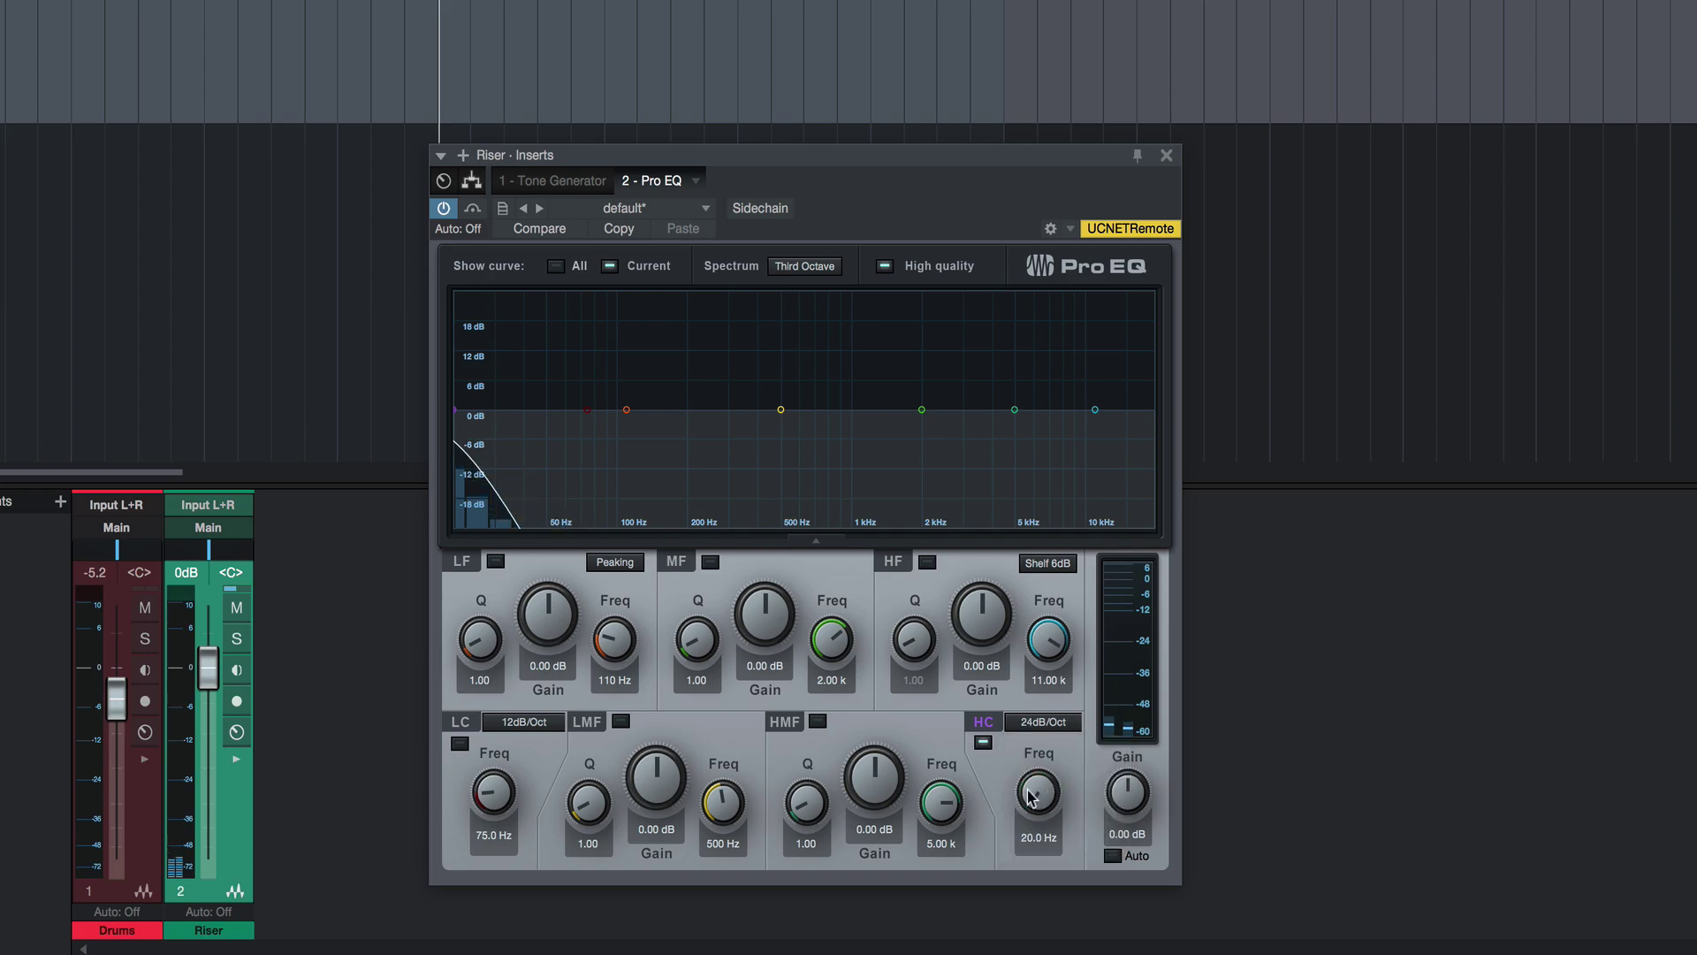
left_click_drag(1033, 795, 996, 831)
Step: Create a HC-Frequency automation lane with a ramp peaking near bar 5, playing from the start
mouse_move(1037, 800)
left_mouse_down()
mouse_move(1032, 781)
mouse_move(1033, 822)
left_mouse_up()
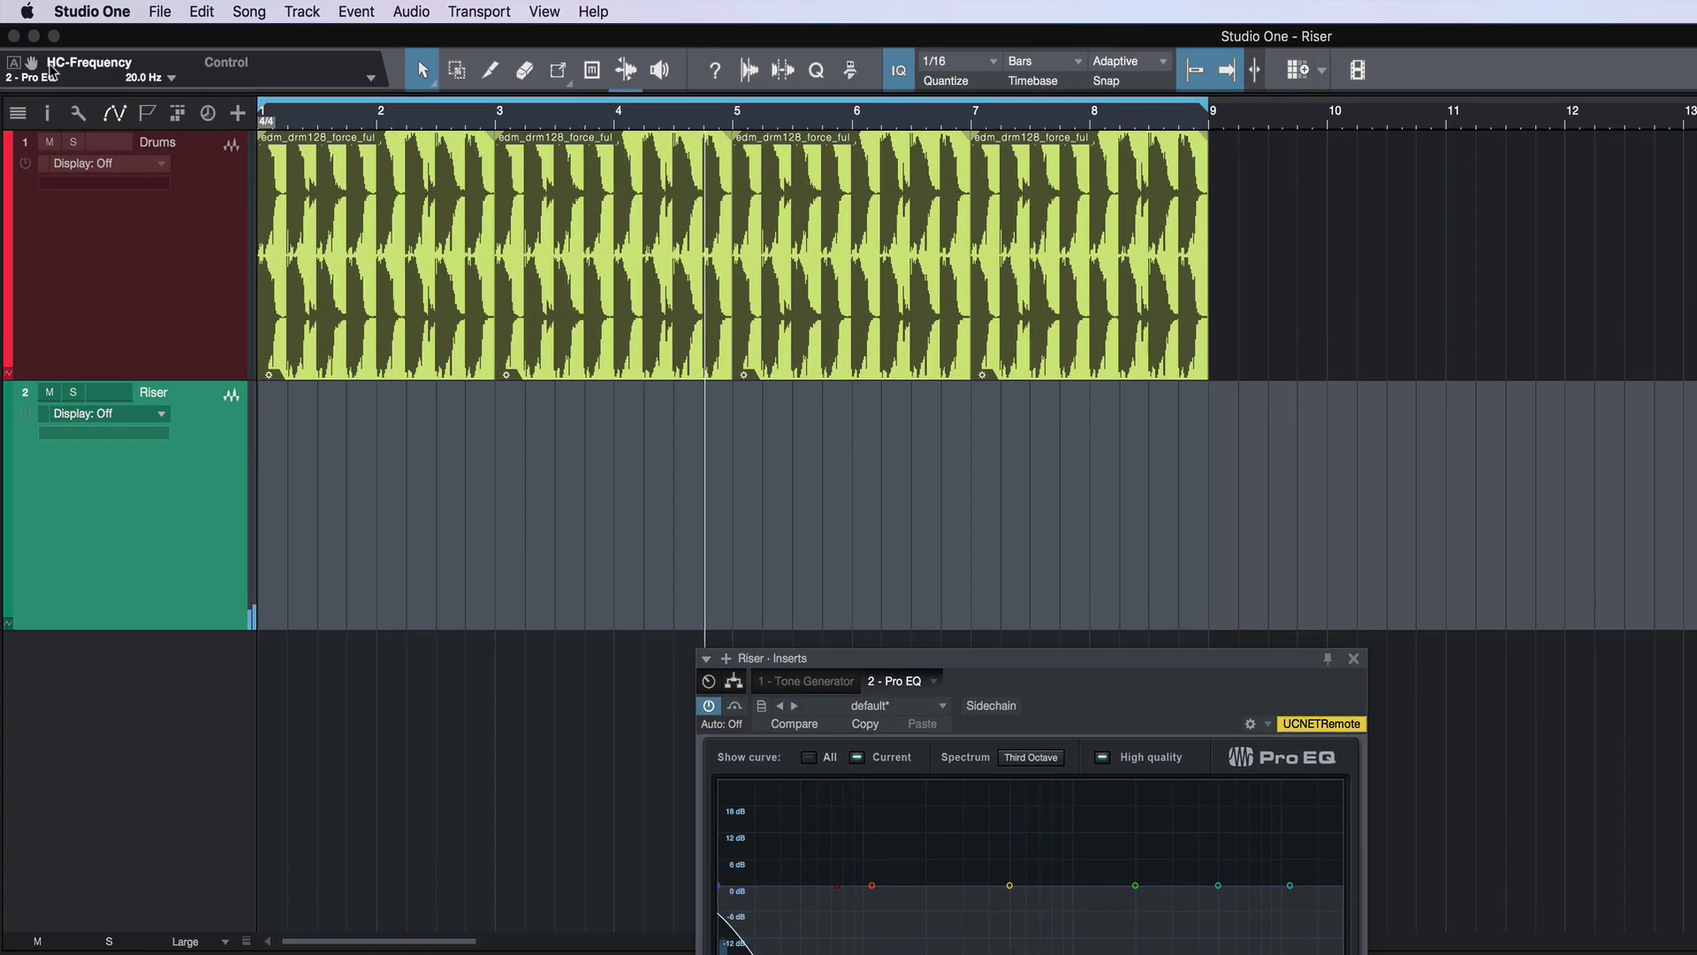
left_click_drag(31, 64, 188, 508)
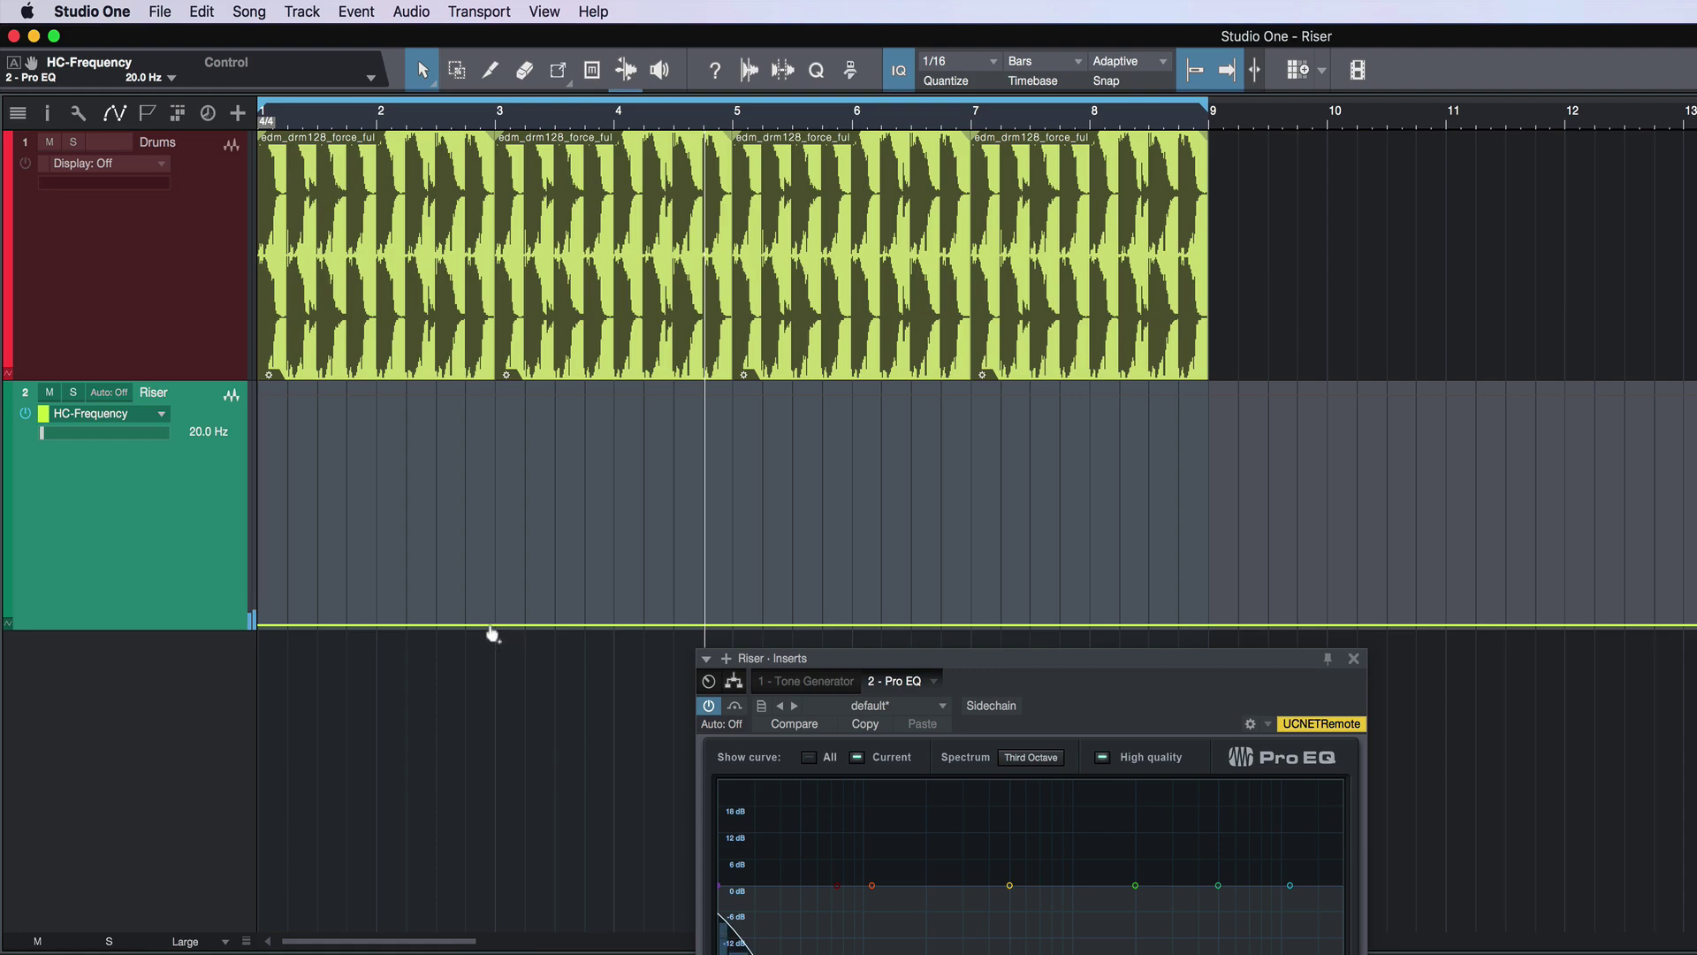
left_click(493, 626)
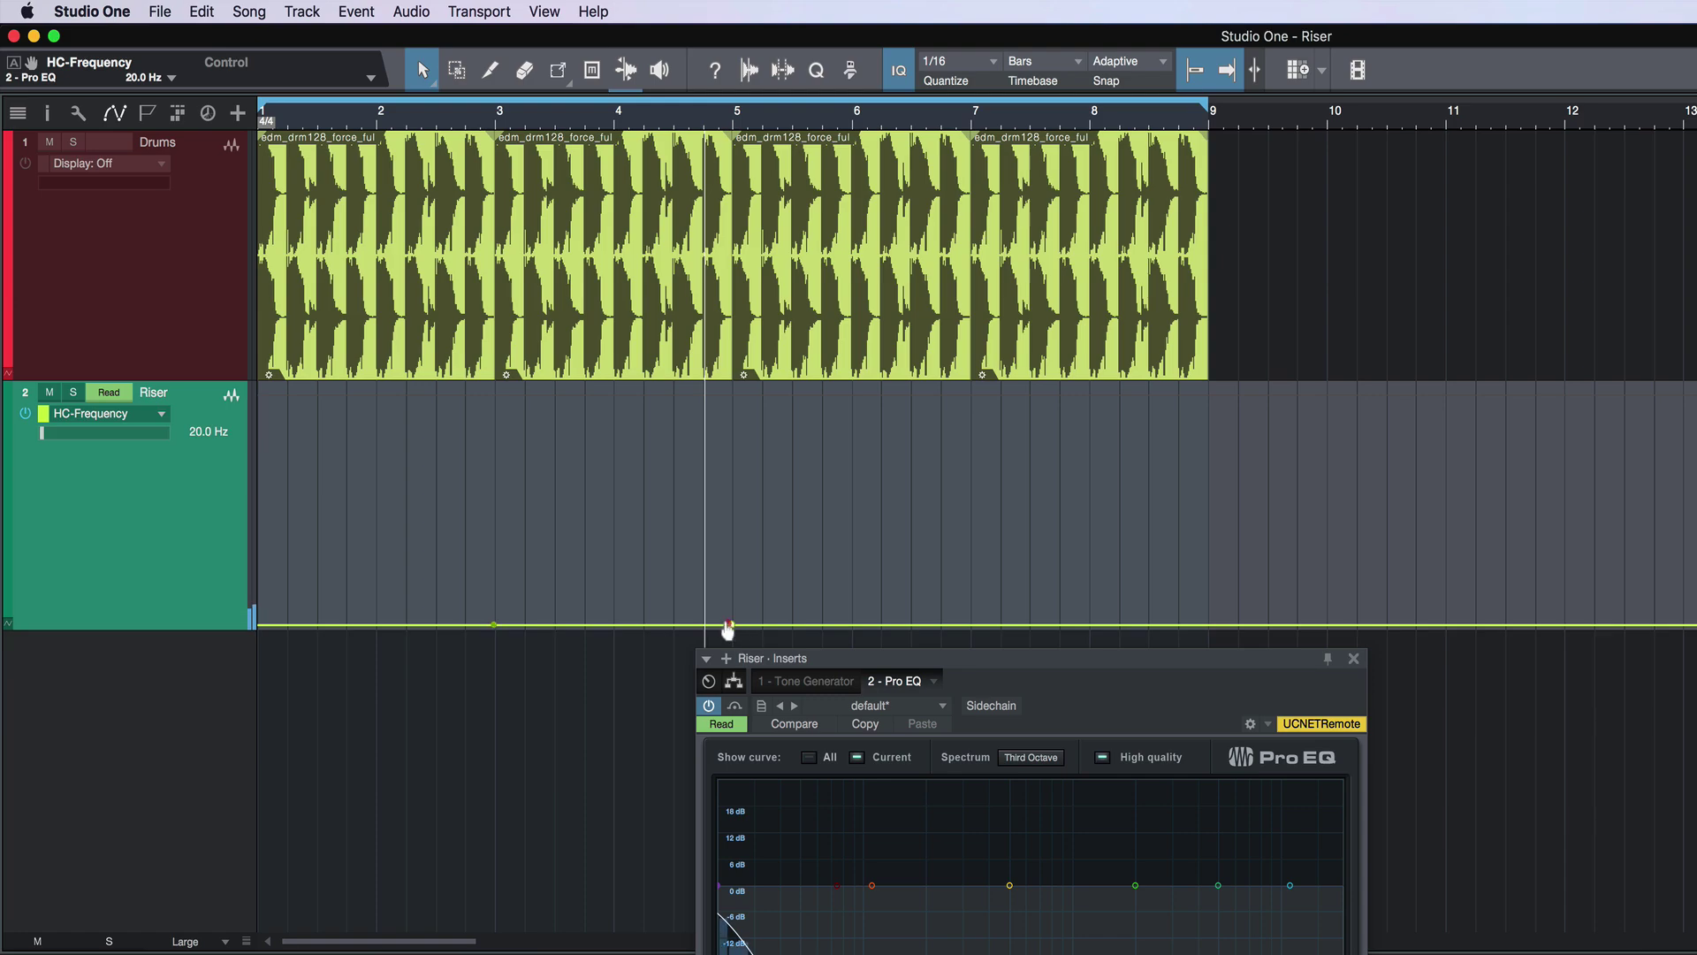
left_click_drag(728, 628, 726, 389)
key("Home")
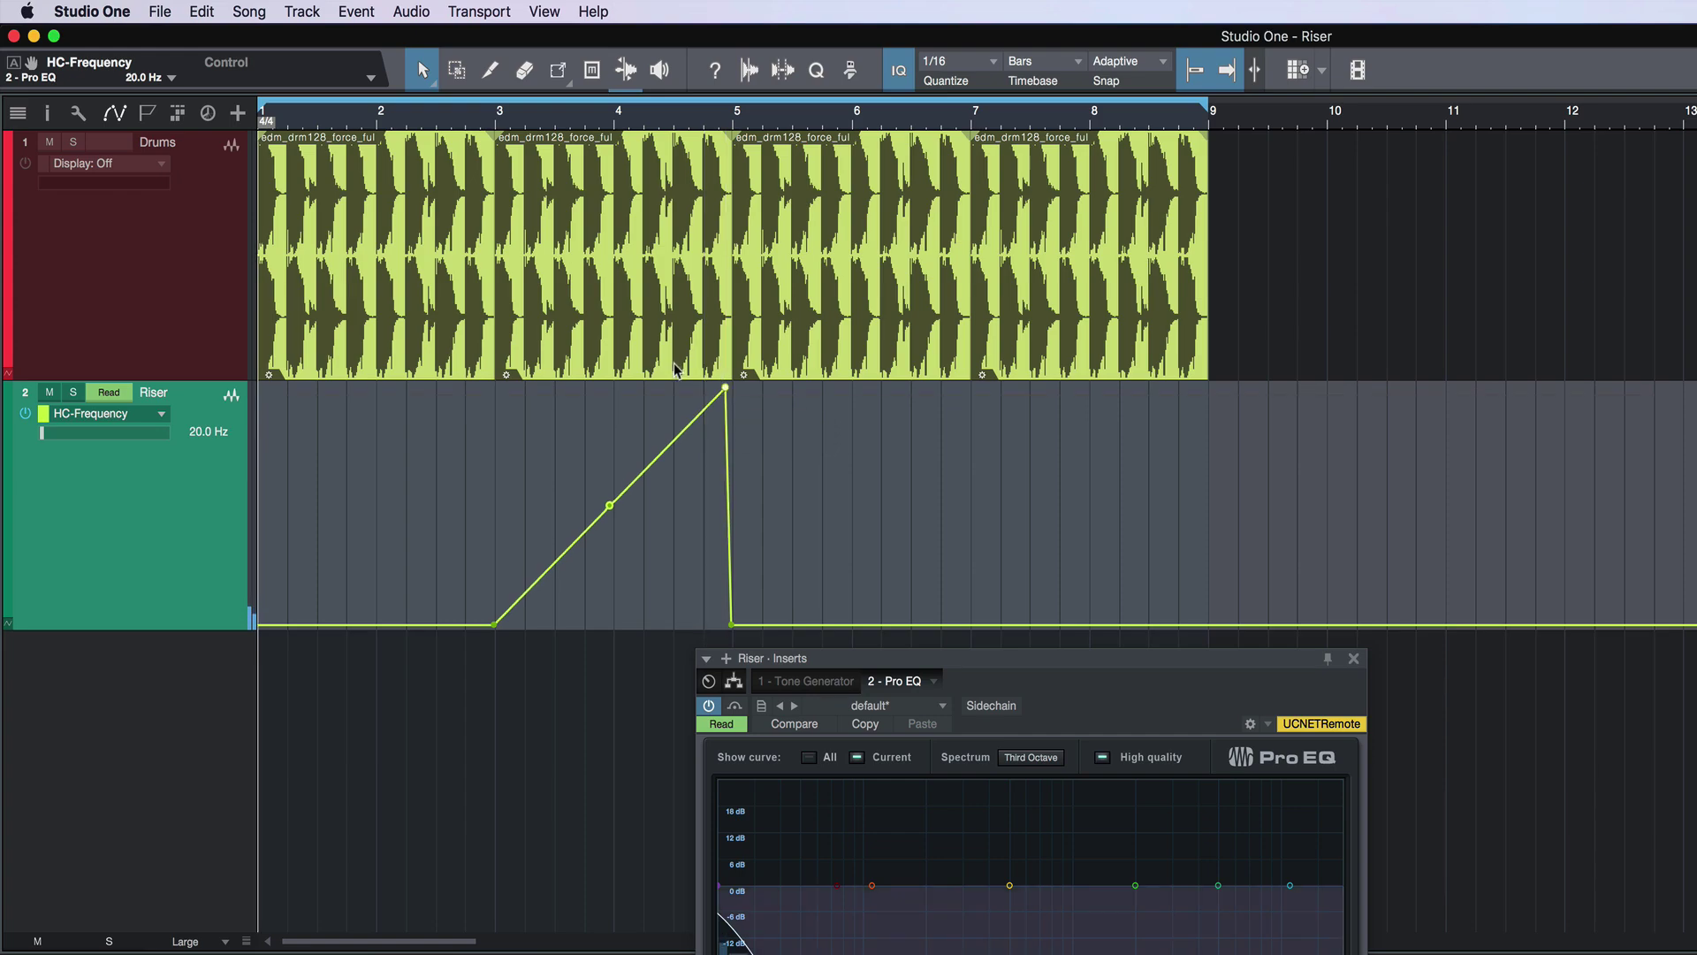
key("space")
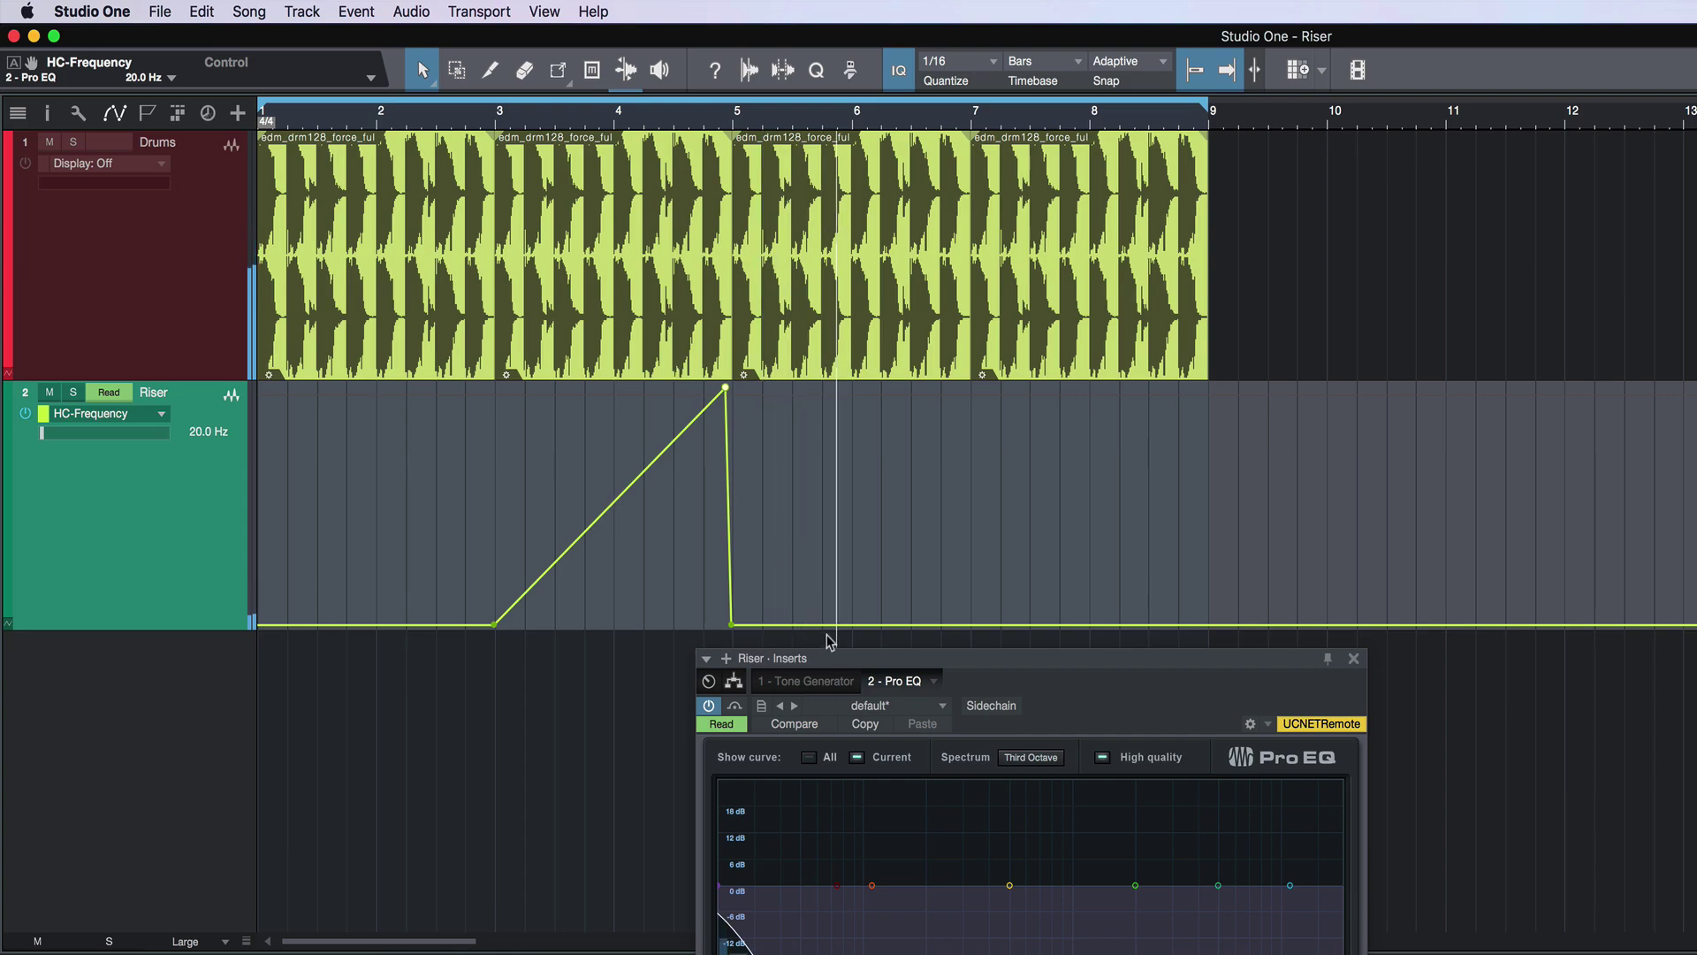
Step: Shift the peak and following low point later, replay from bar 4, and add a falling point
left_click_drag(731, 626, 747, 625)
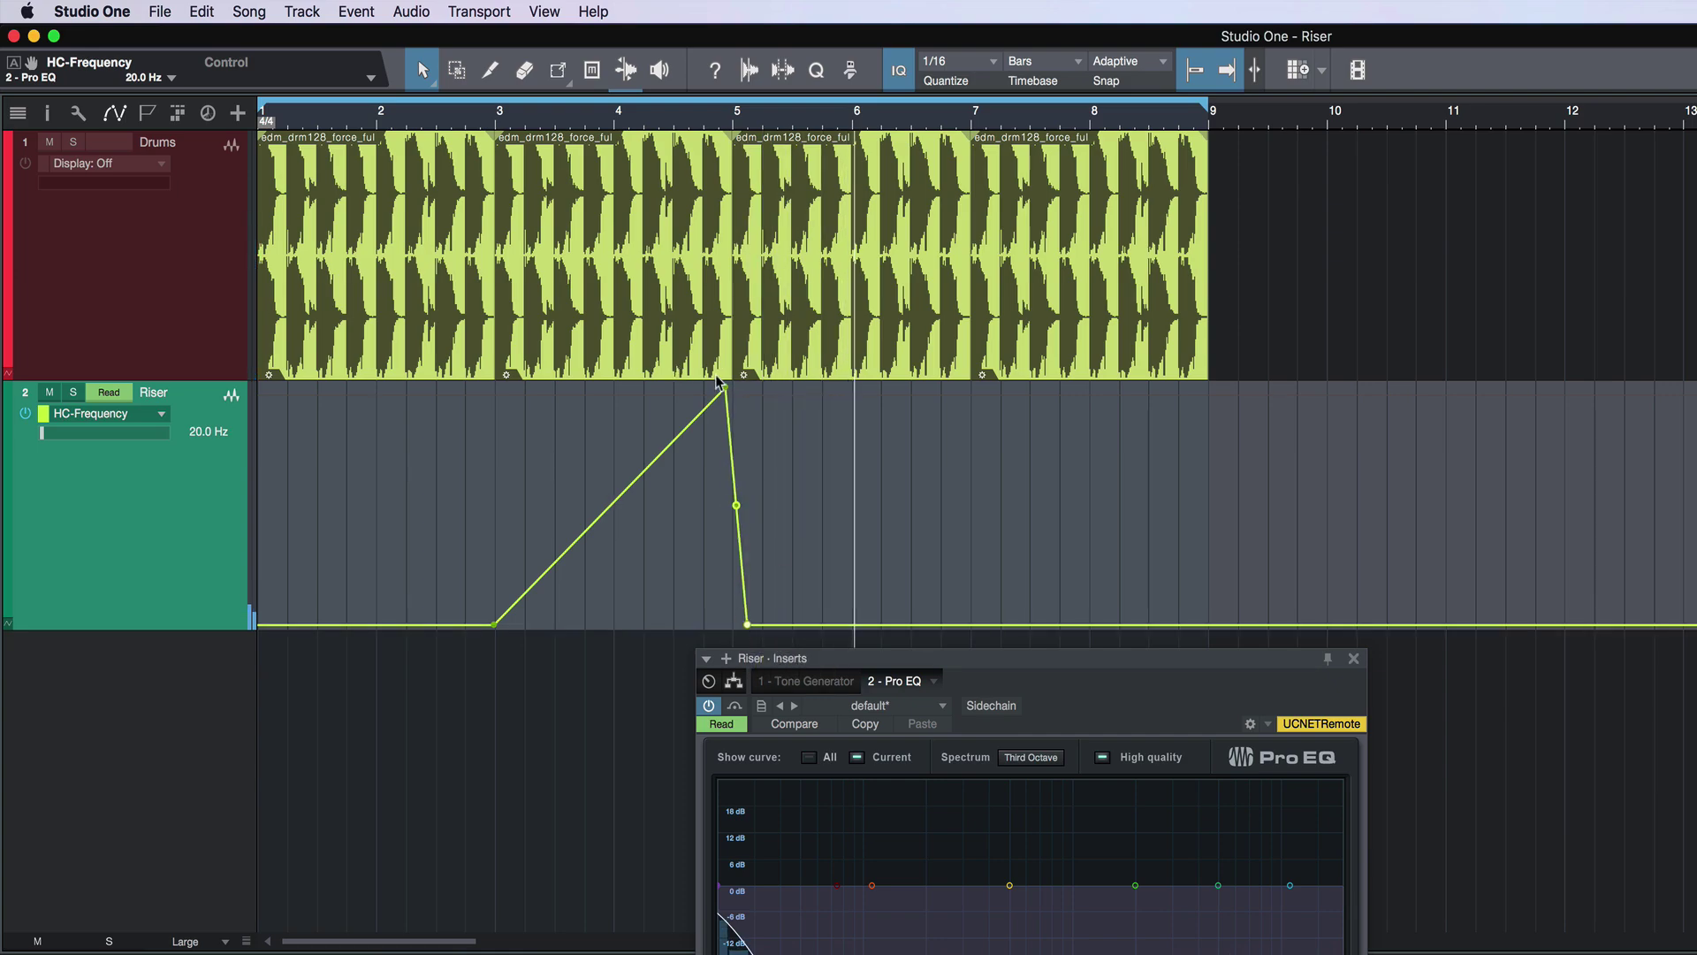
left_click_drag(723, 393, 732, 389)
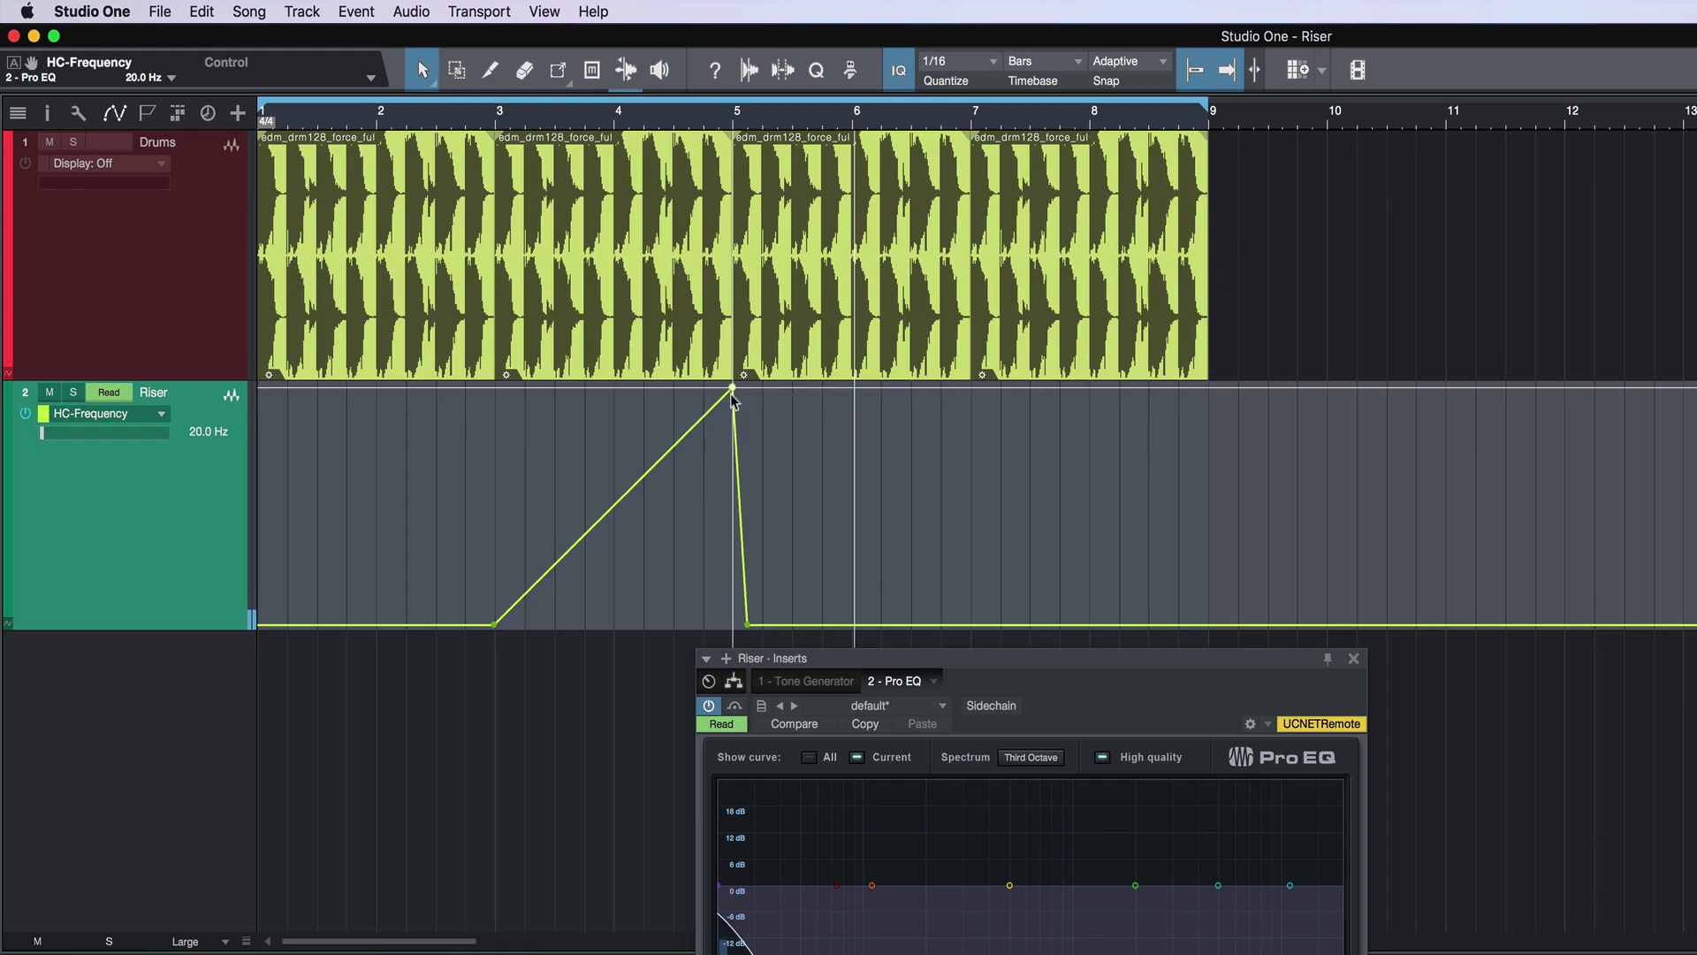
left_click(668, 119)
key("space")
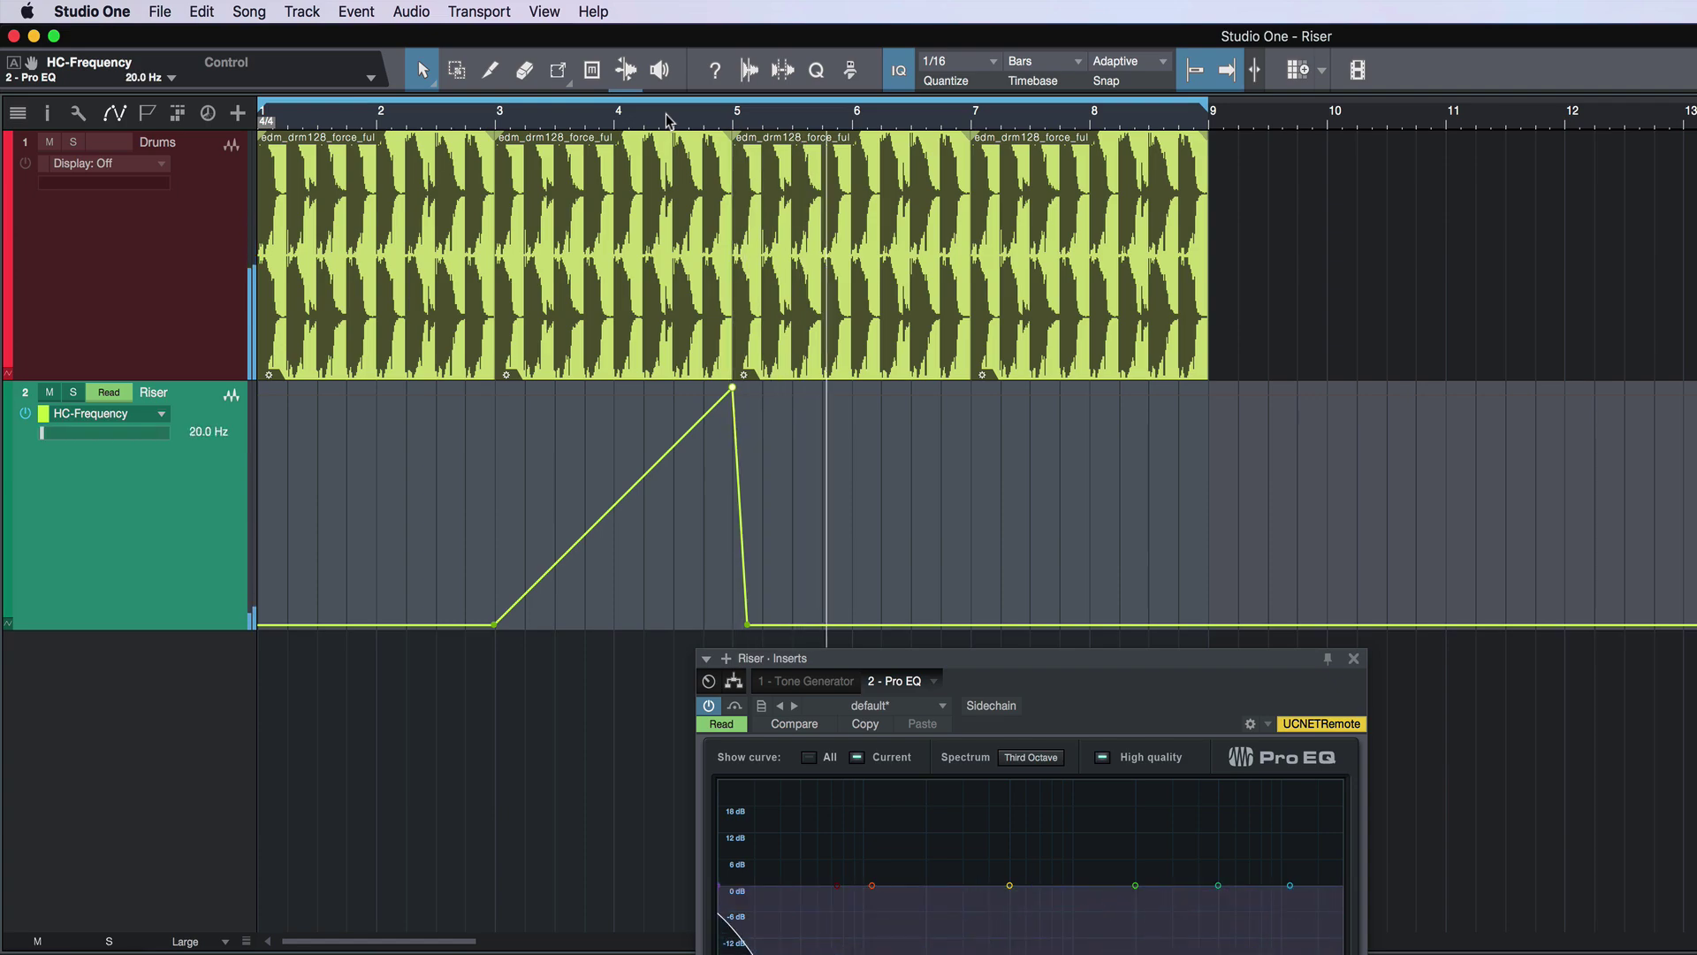
key("space")
left_click(739, 504)
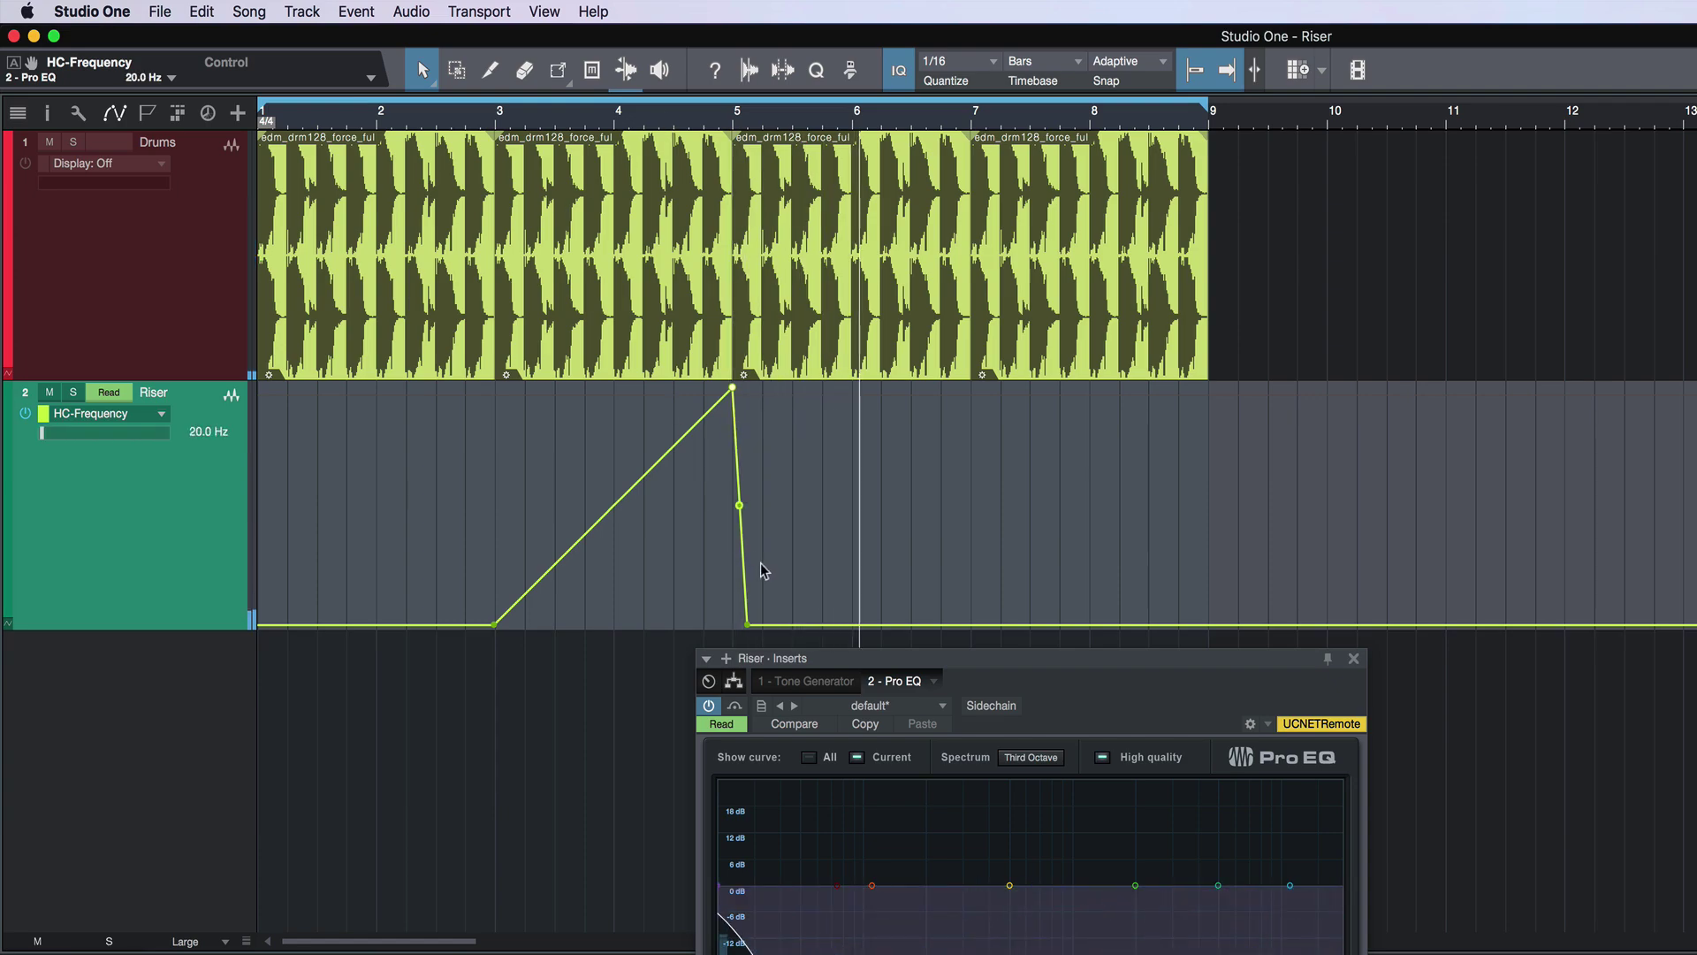
Step: Switch the Tone Generator to Pink Noise at -6.24 dB and play from bar 3
left_click(820, 682)
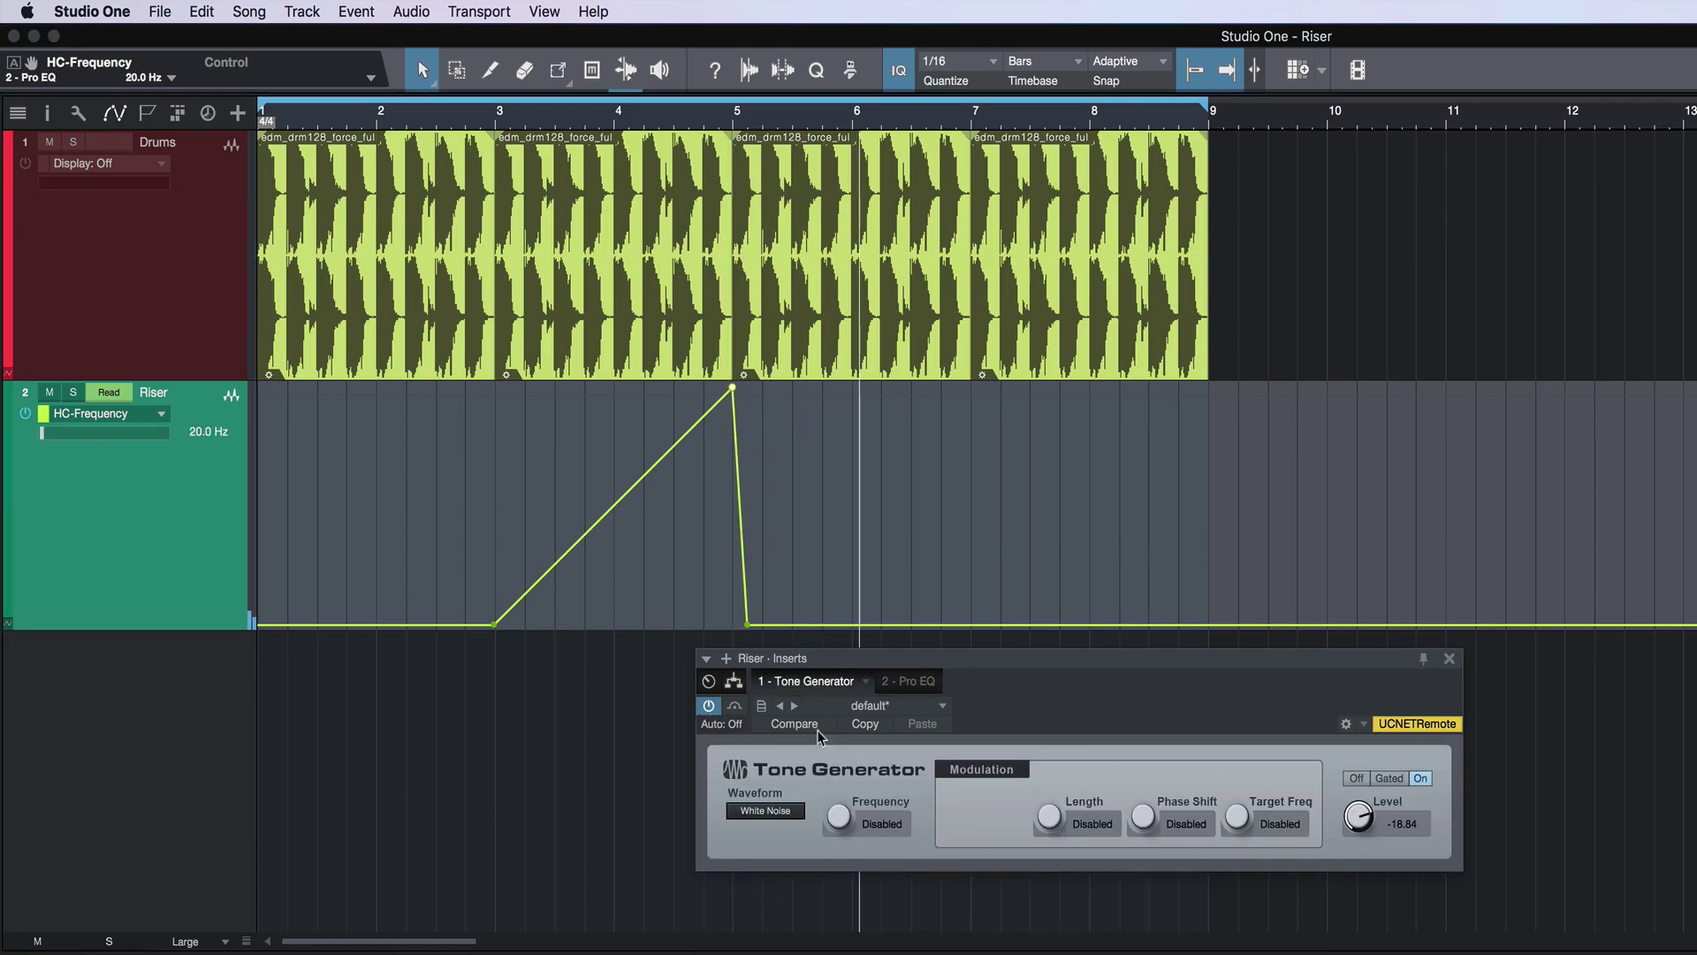
left_click(769, 811)
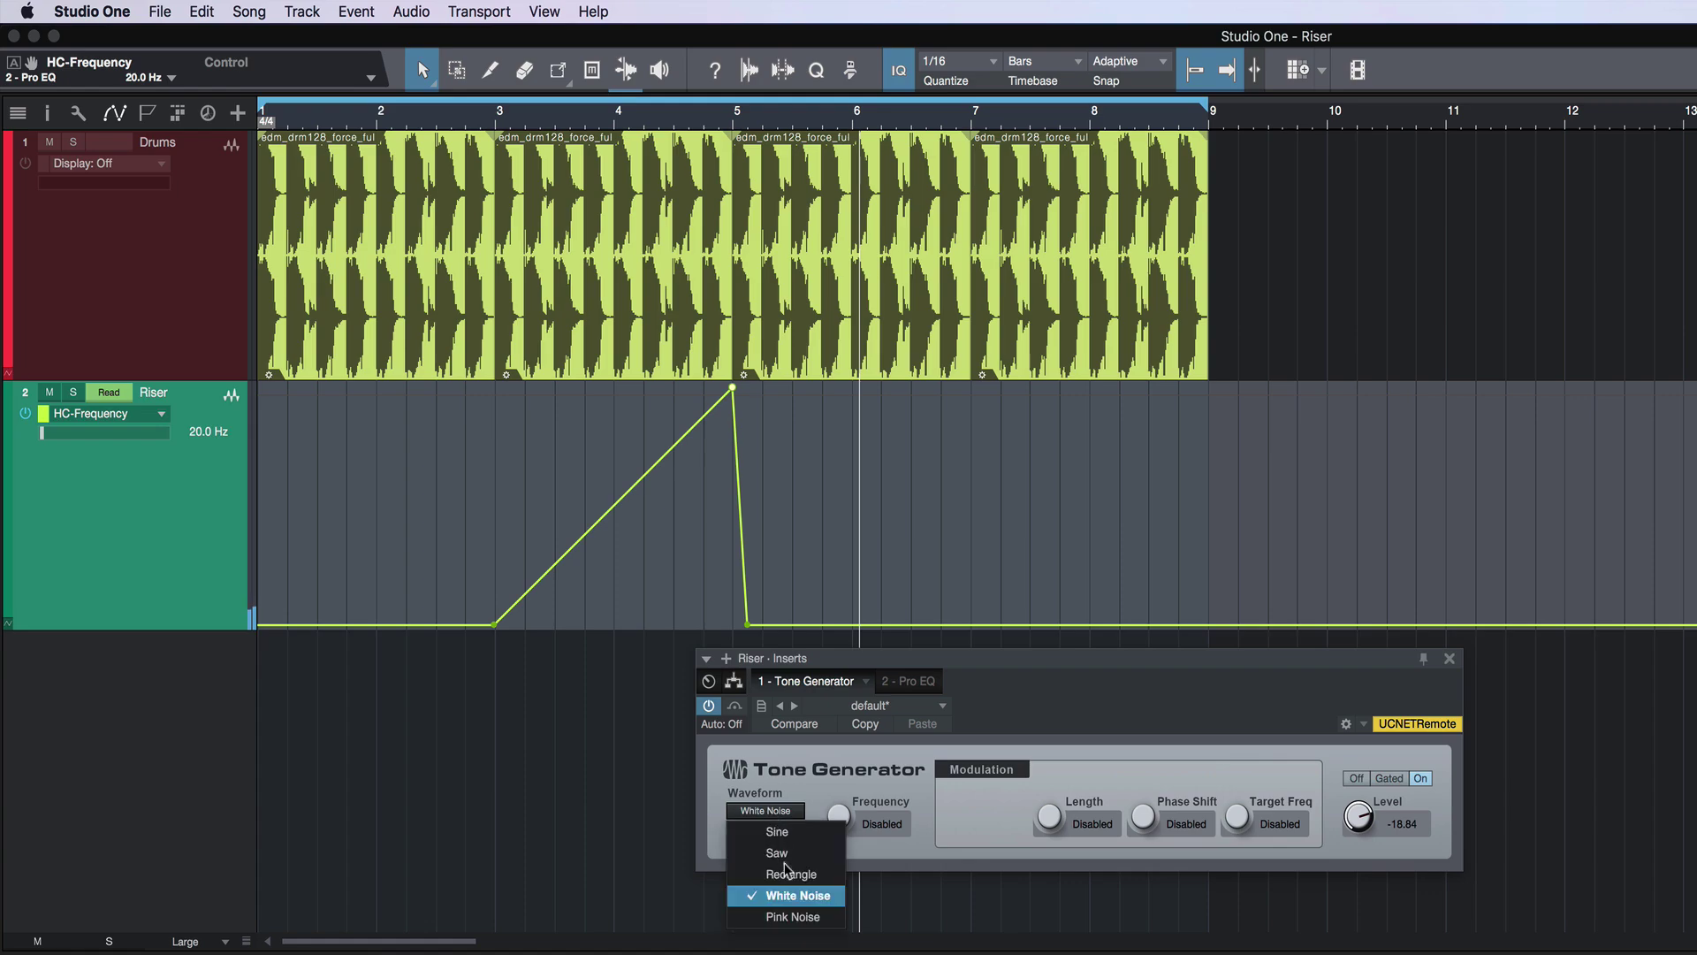
left_click(799, 917)
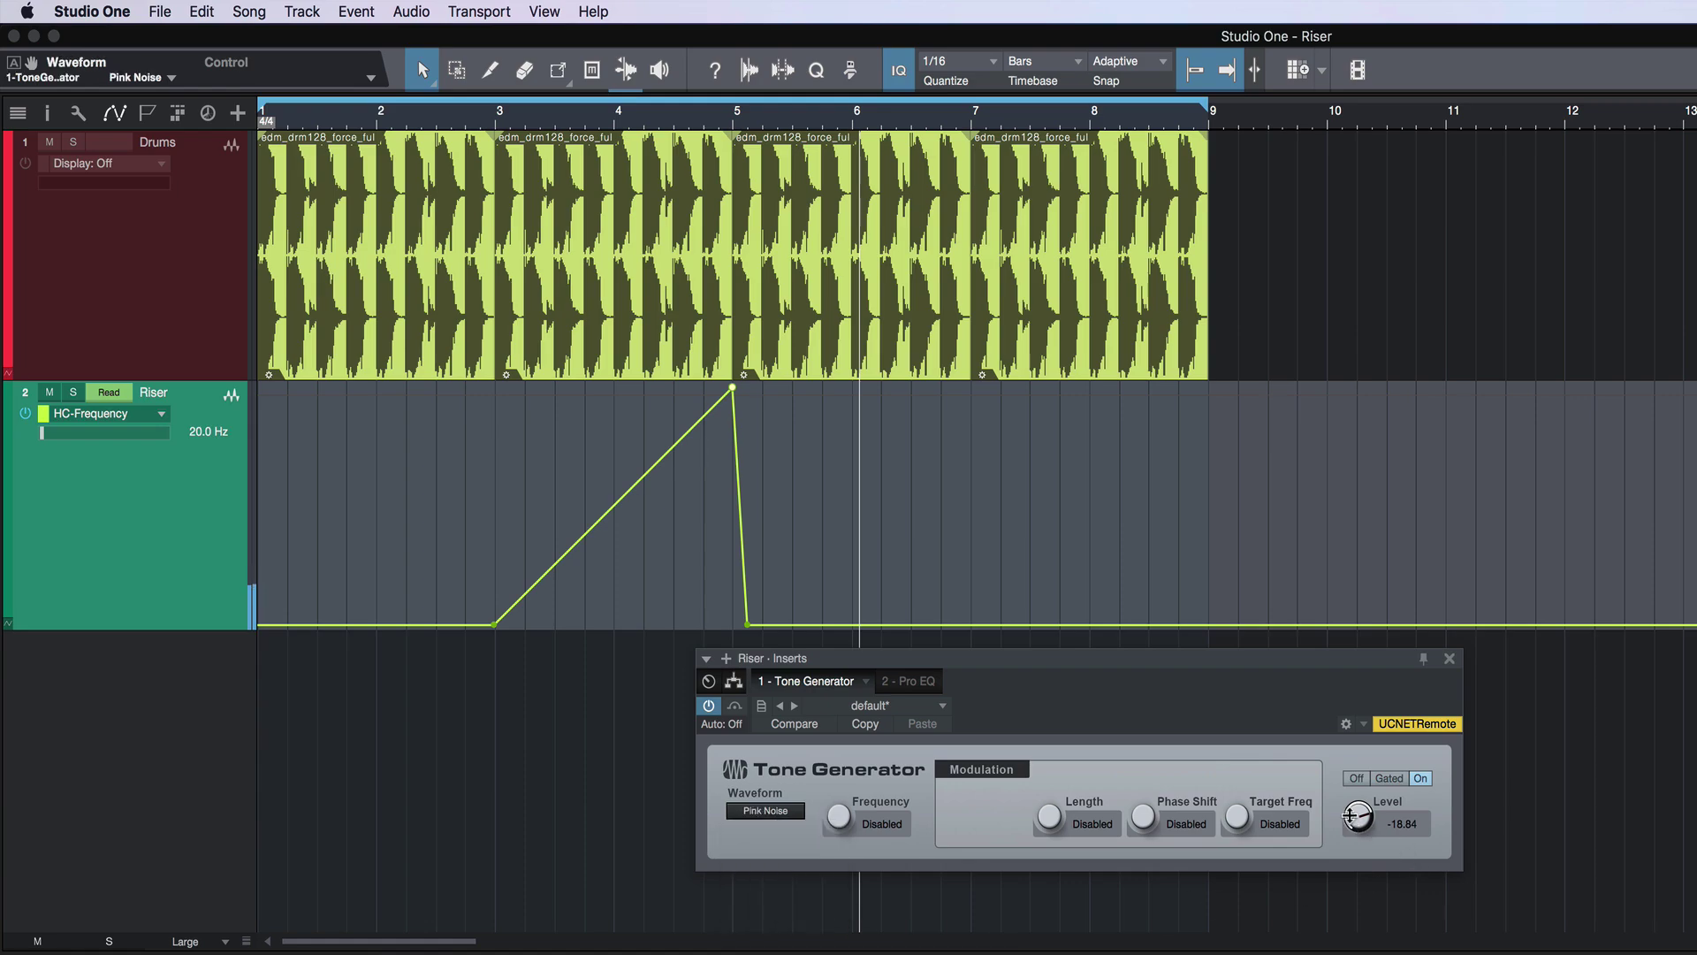
left_click_drag(1349, 815, 1356, 813)
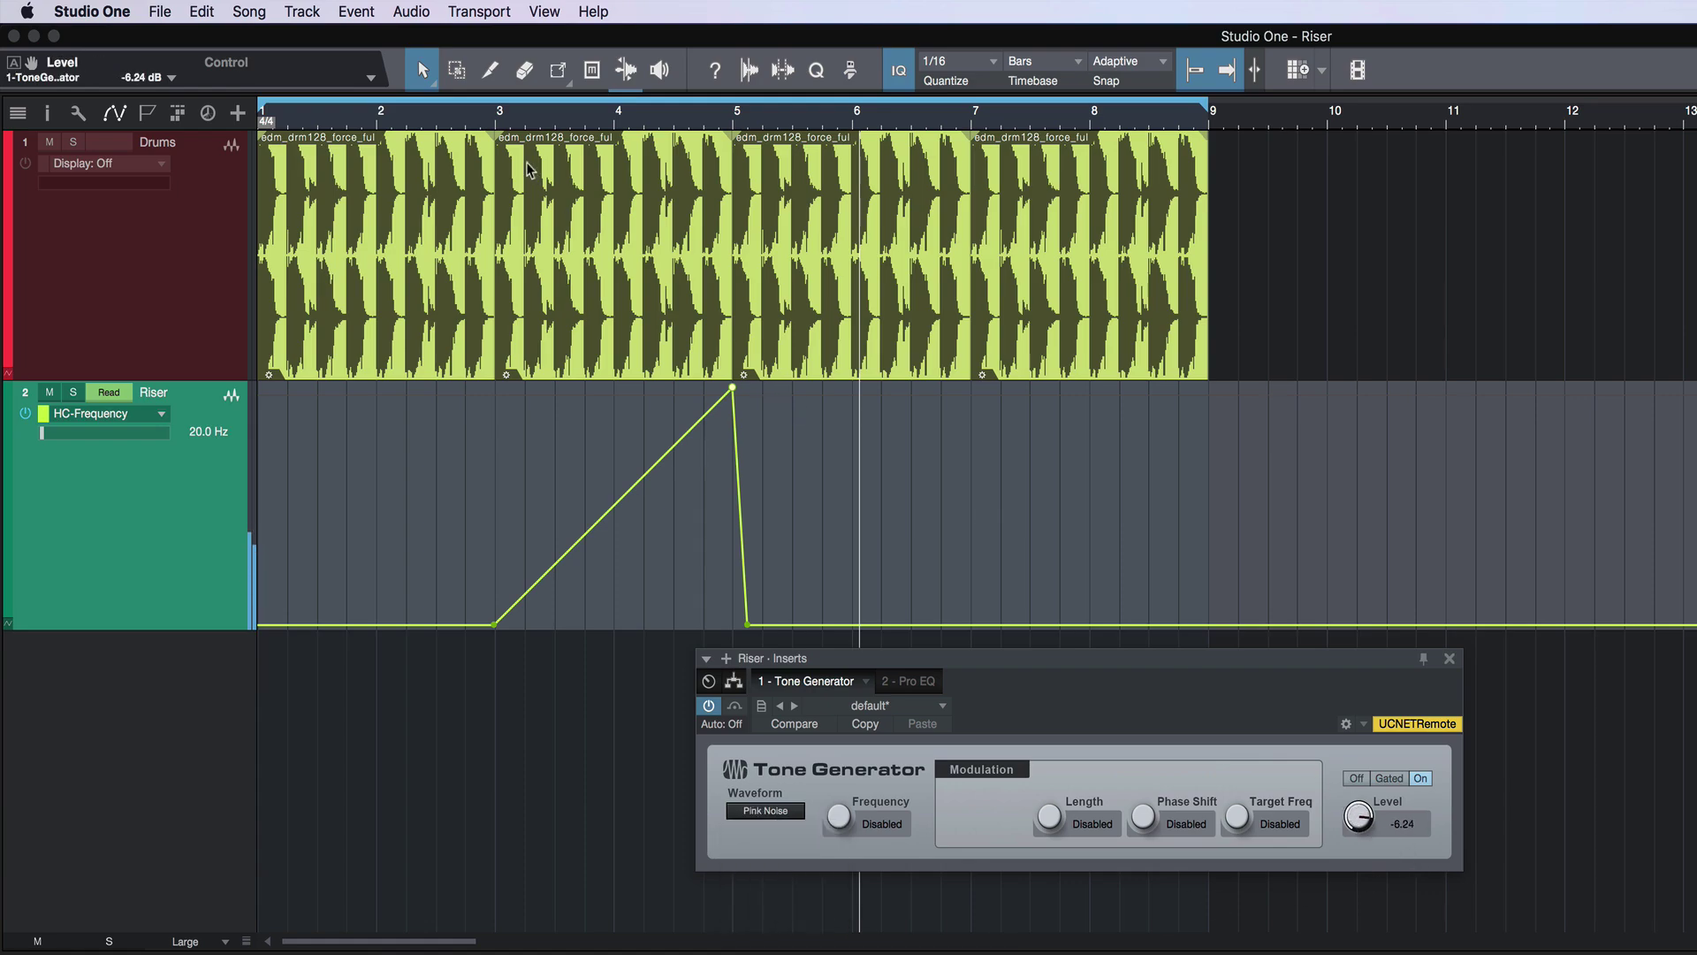
left_click(485, 119)
key("space")
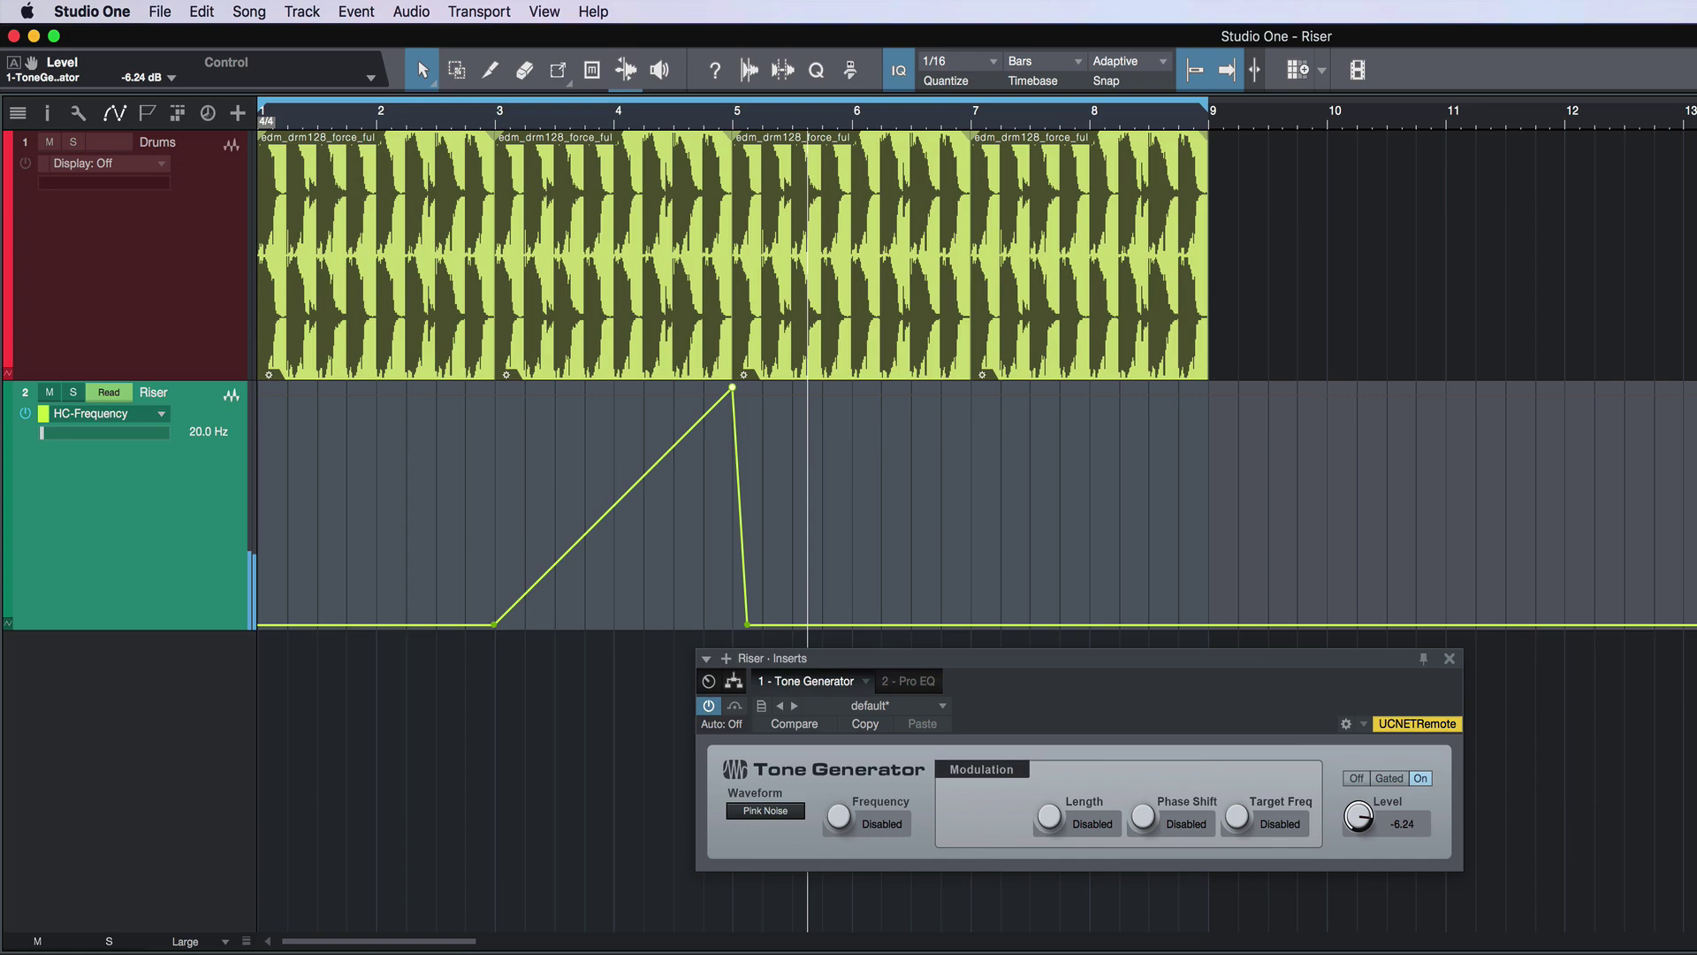
Step: Insert Analog Delay on Riser with Stereo width and 51.0% feedback, auditioning from bar 2.7
left_click_drag(1211, 480, 1092, 532)
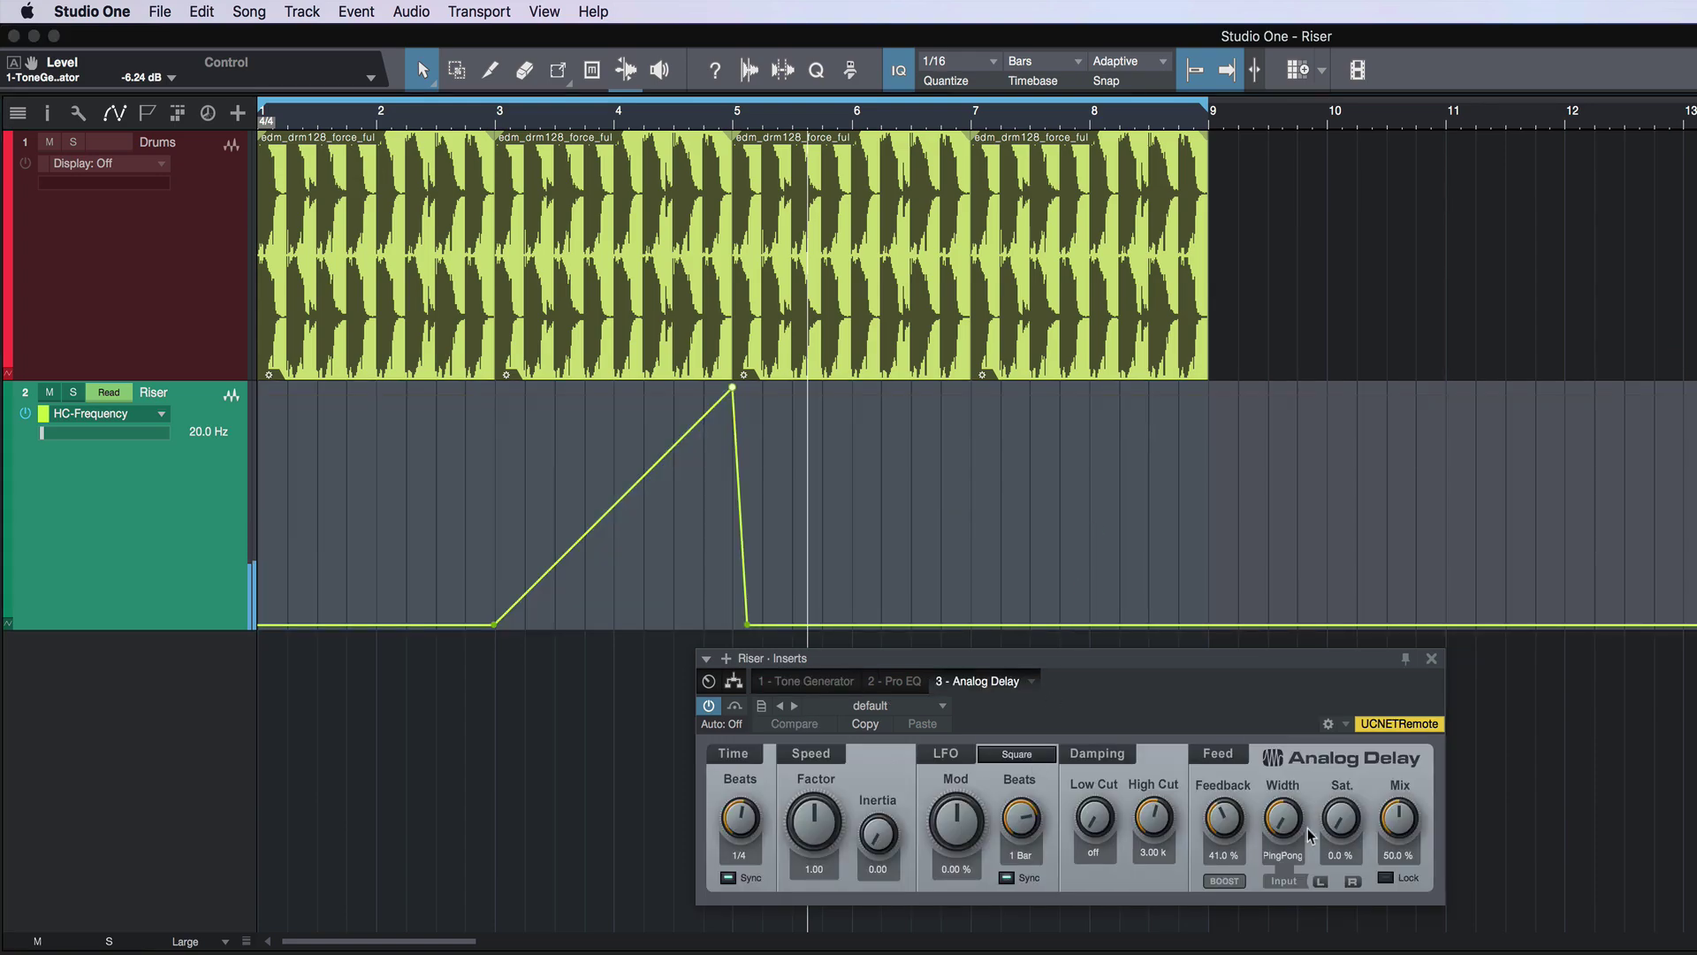
left_click_drag(1284, 820, 1318, 549)
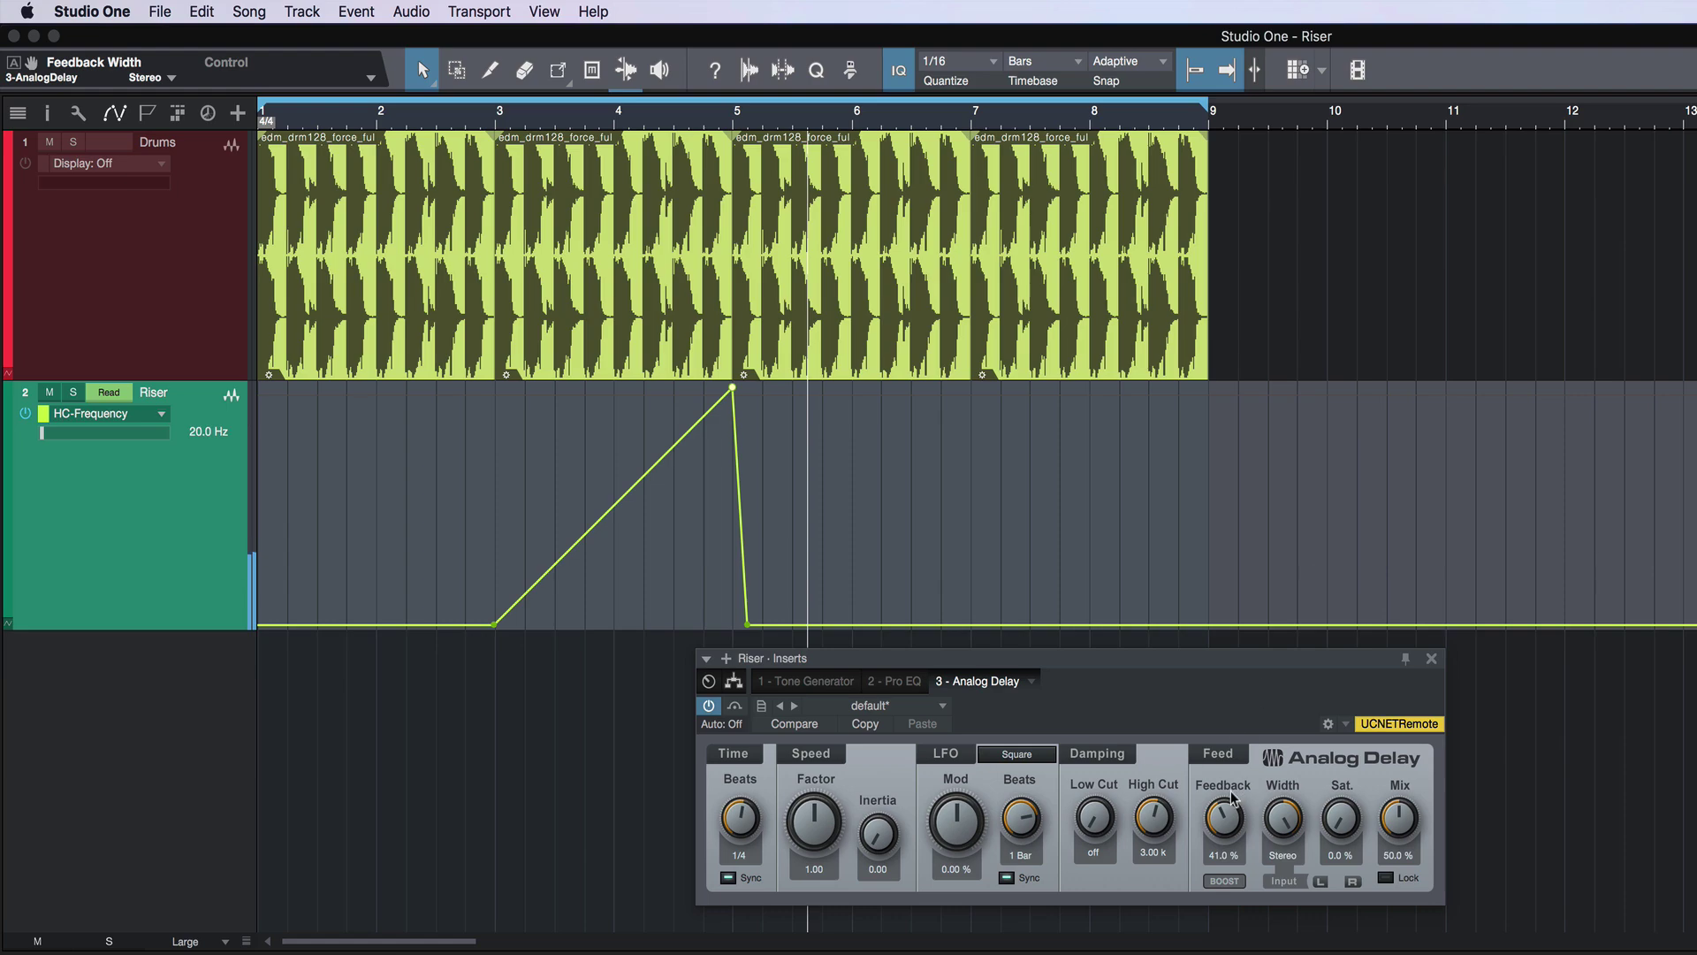
left_click_drag(1227, 820, 1222, 763)
left_click(458, 127)
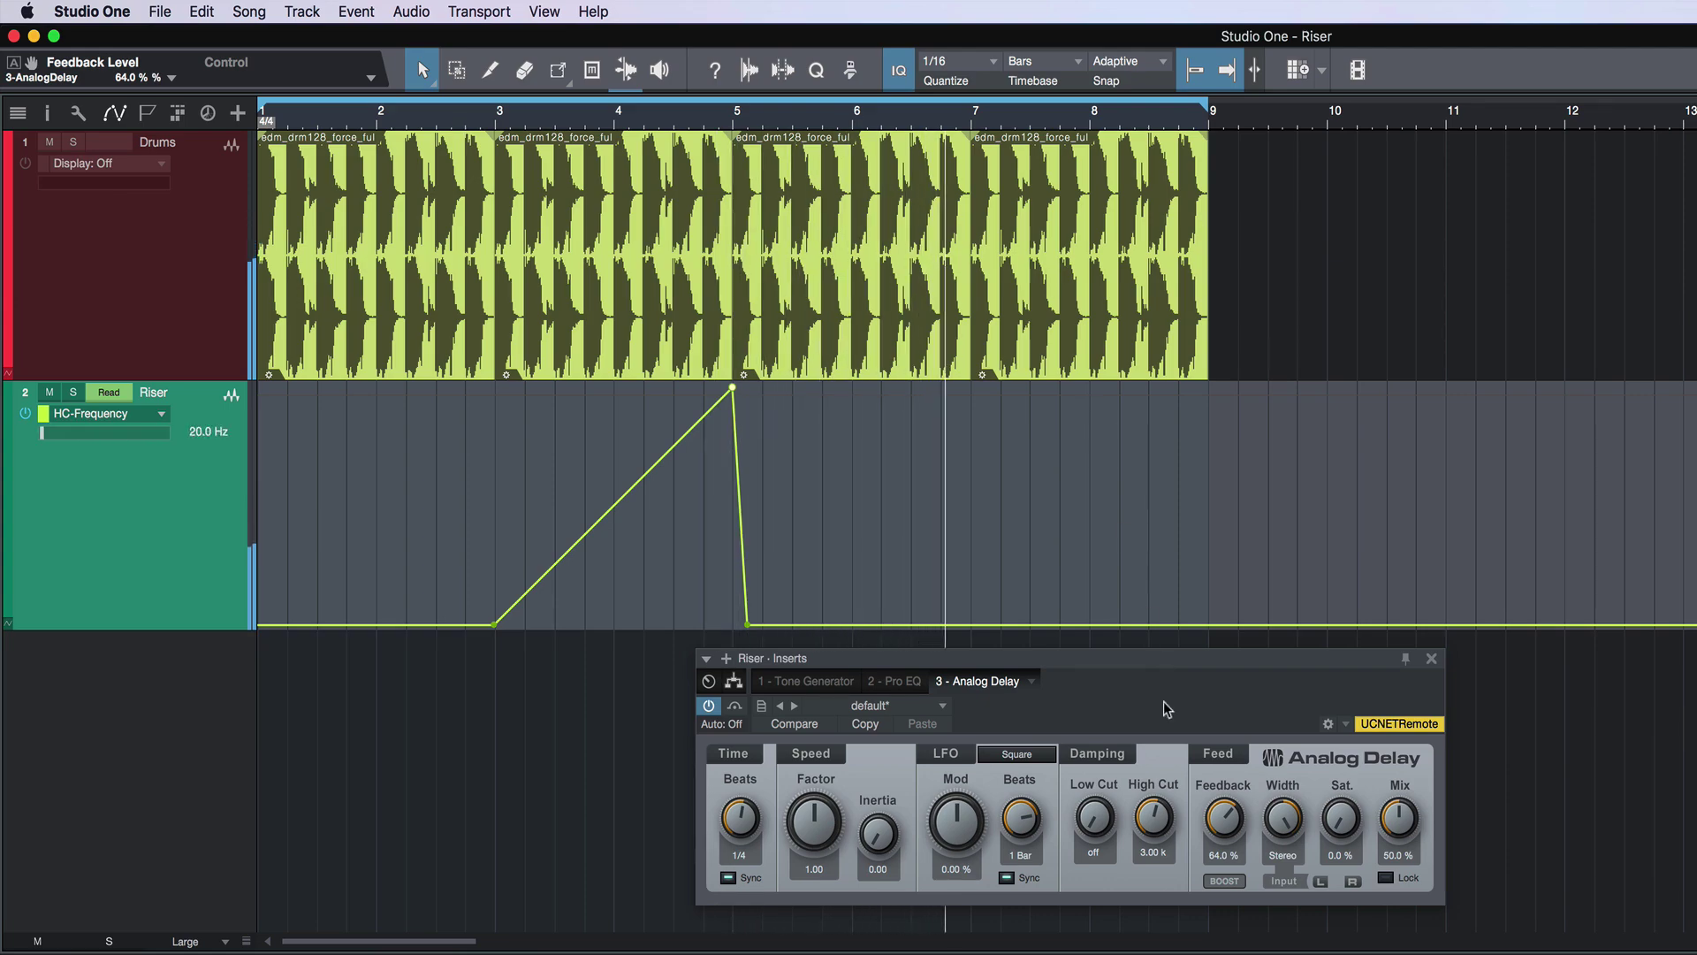
key("space")
left_click_drag(1224, 815, 1223, 840)
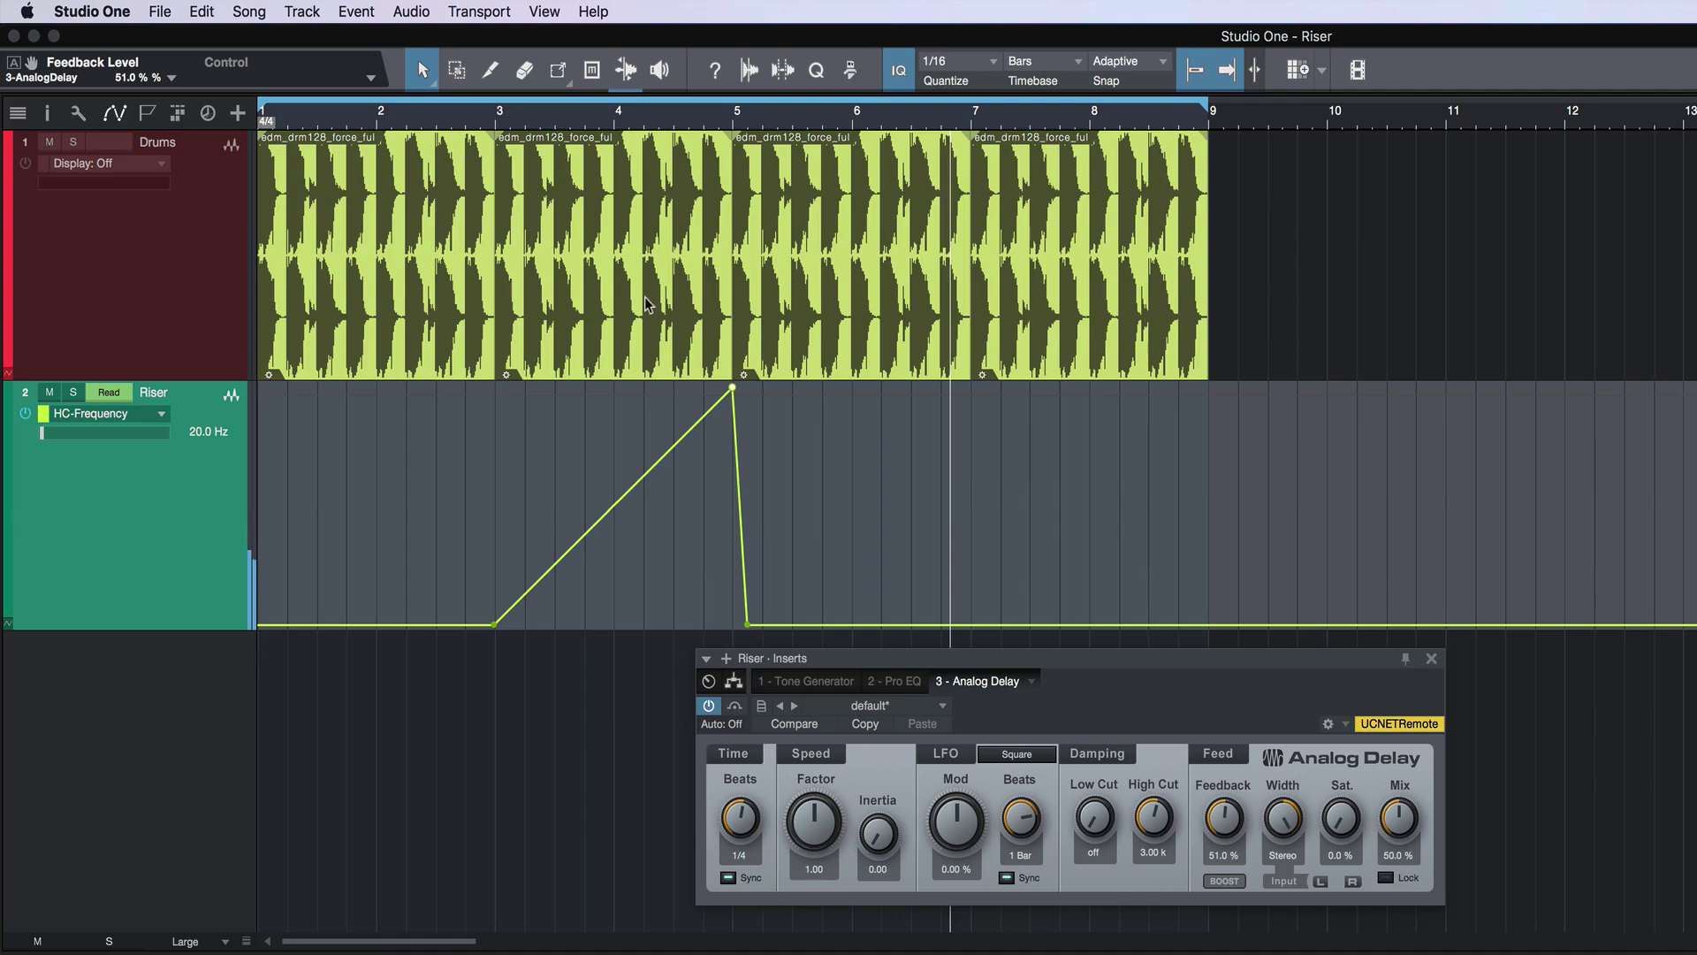
Step: Loop bars 3–7 using the two drum events and open Song > Export Stems
left_click(543, 326)
left_click(785, 320, "shift")
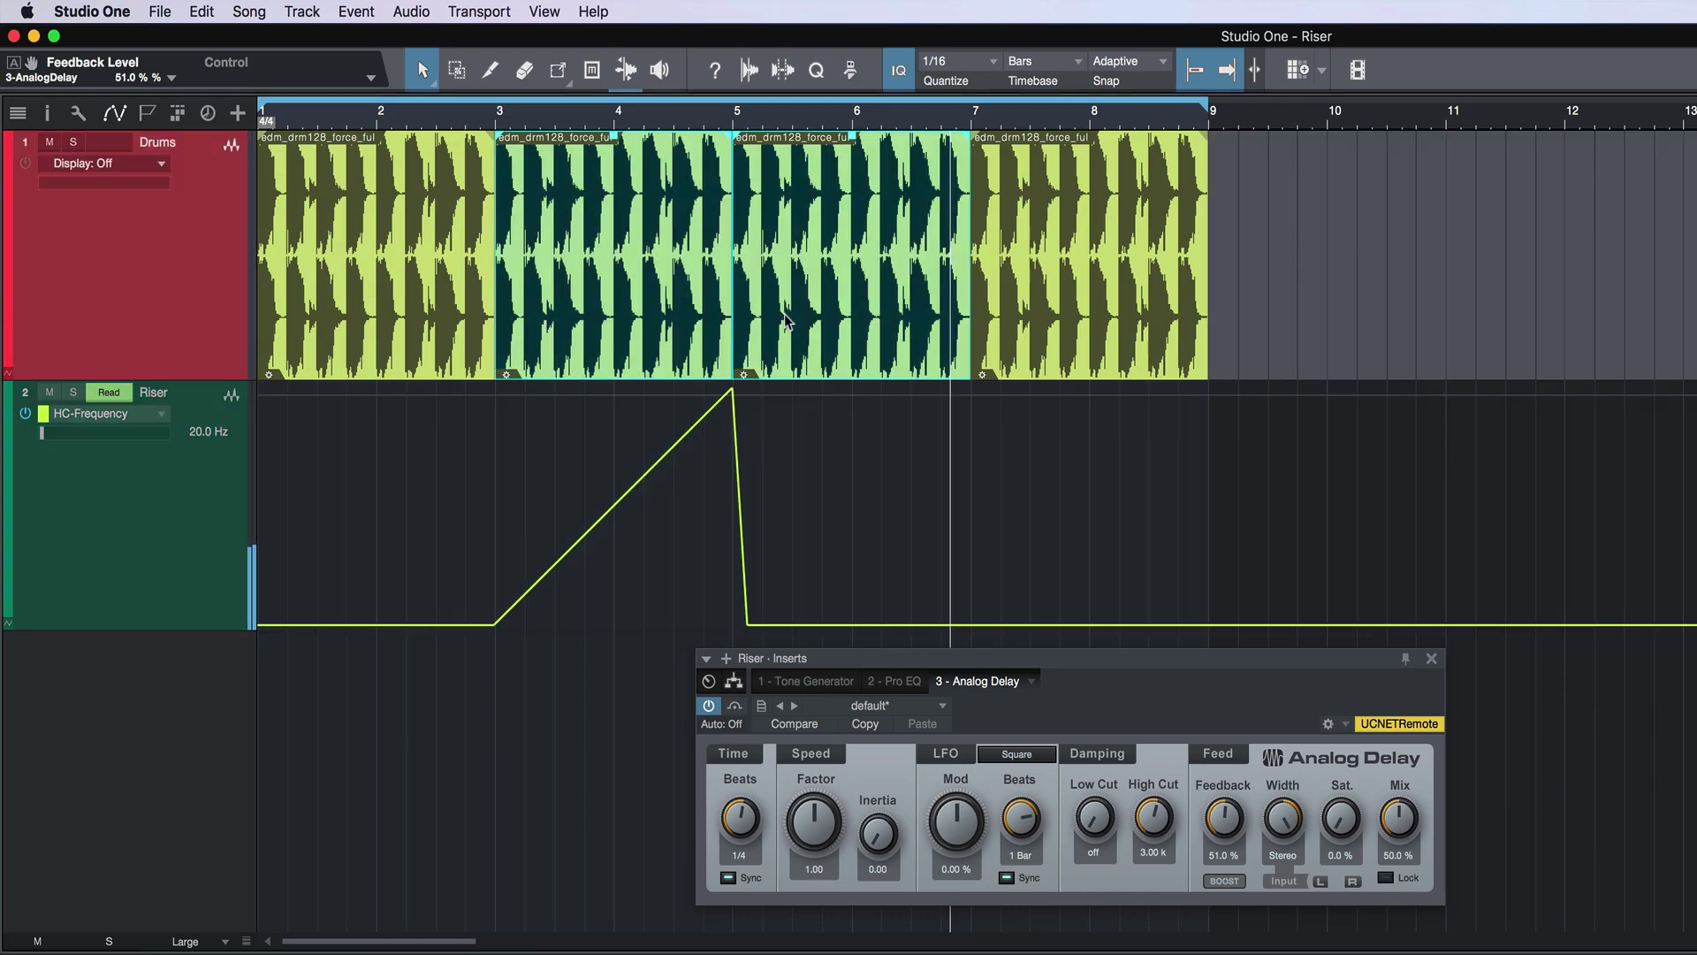
key("p")
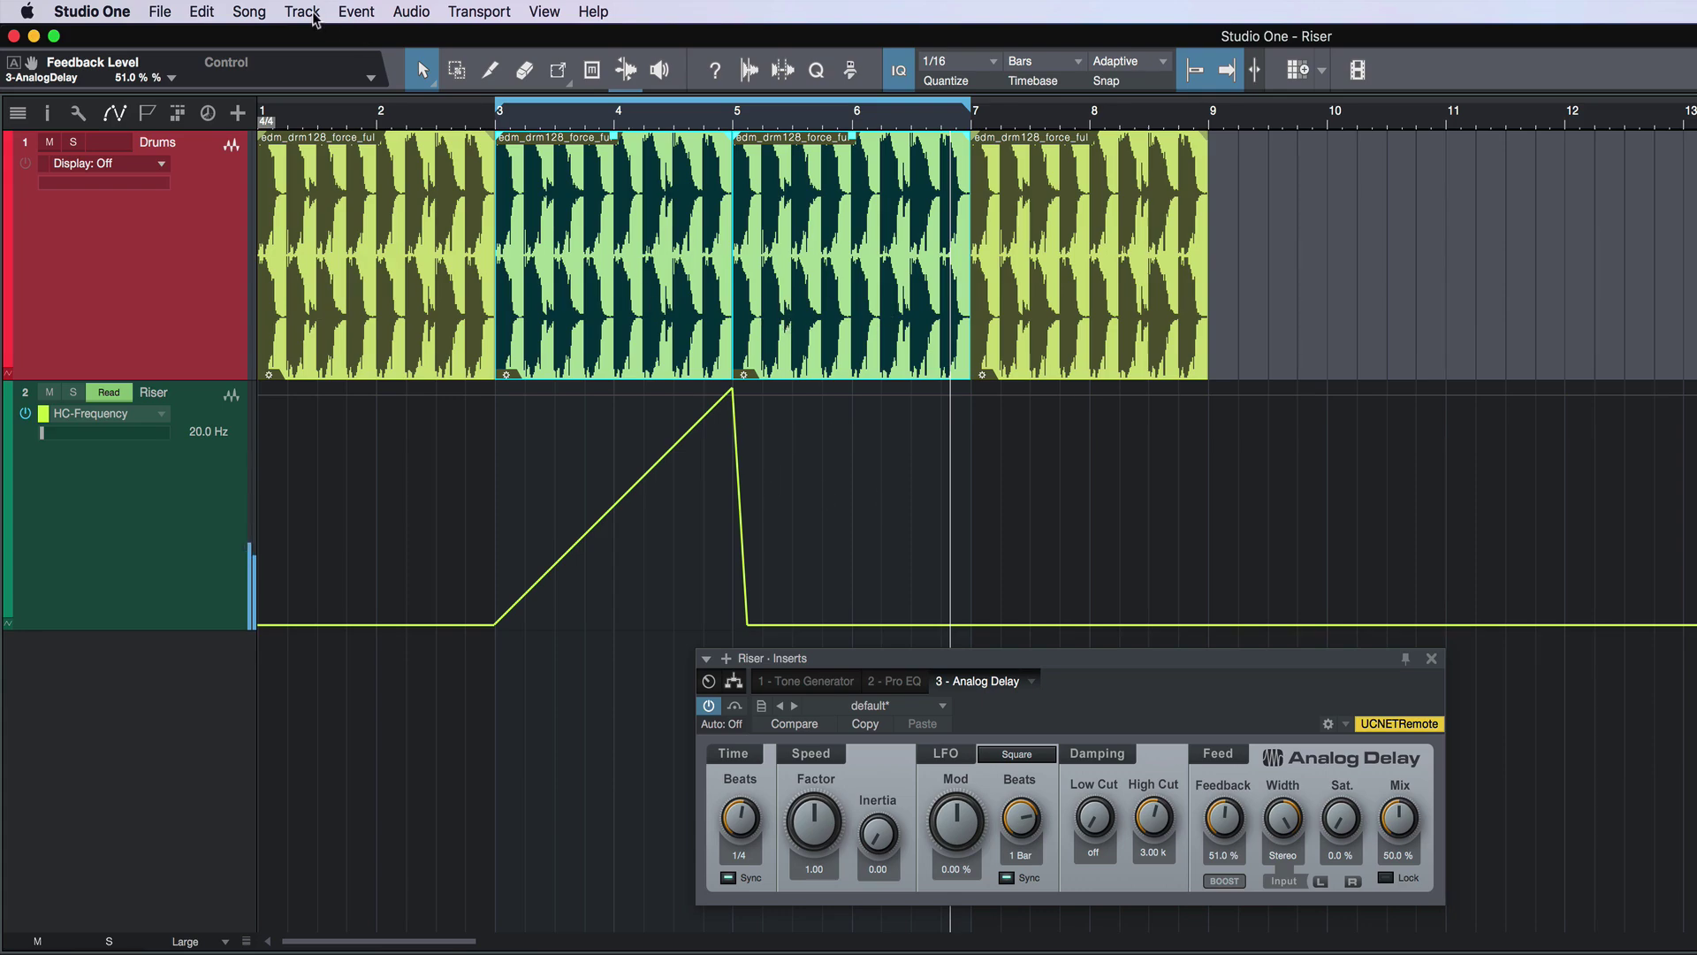
left_click(261, 13)
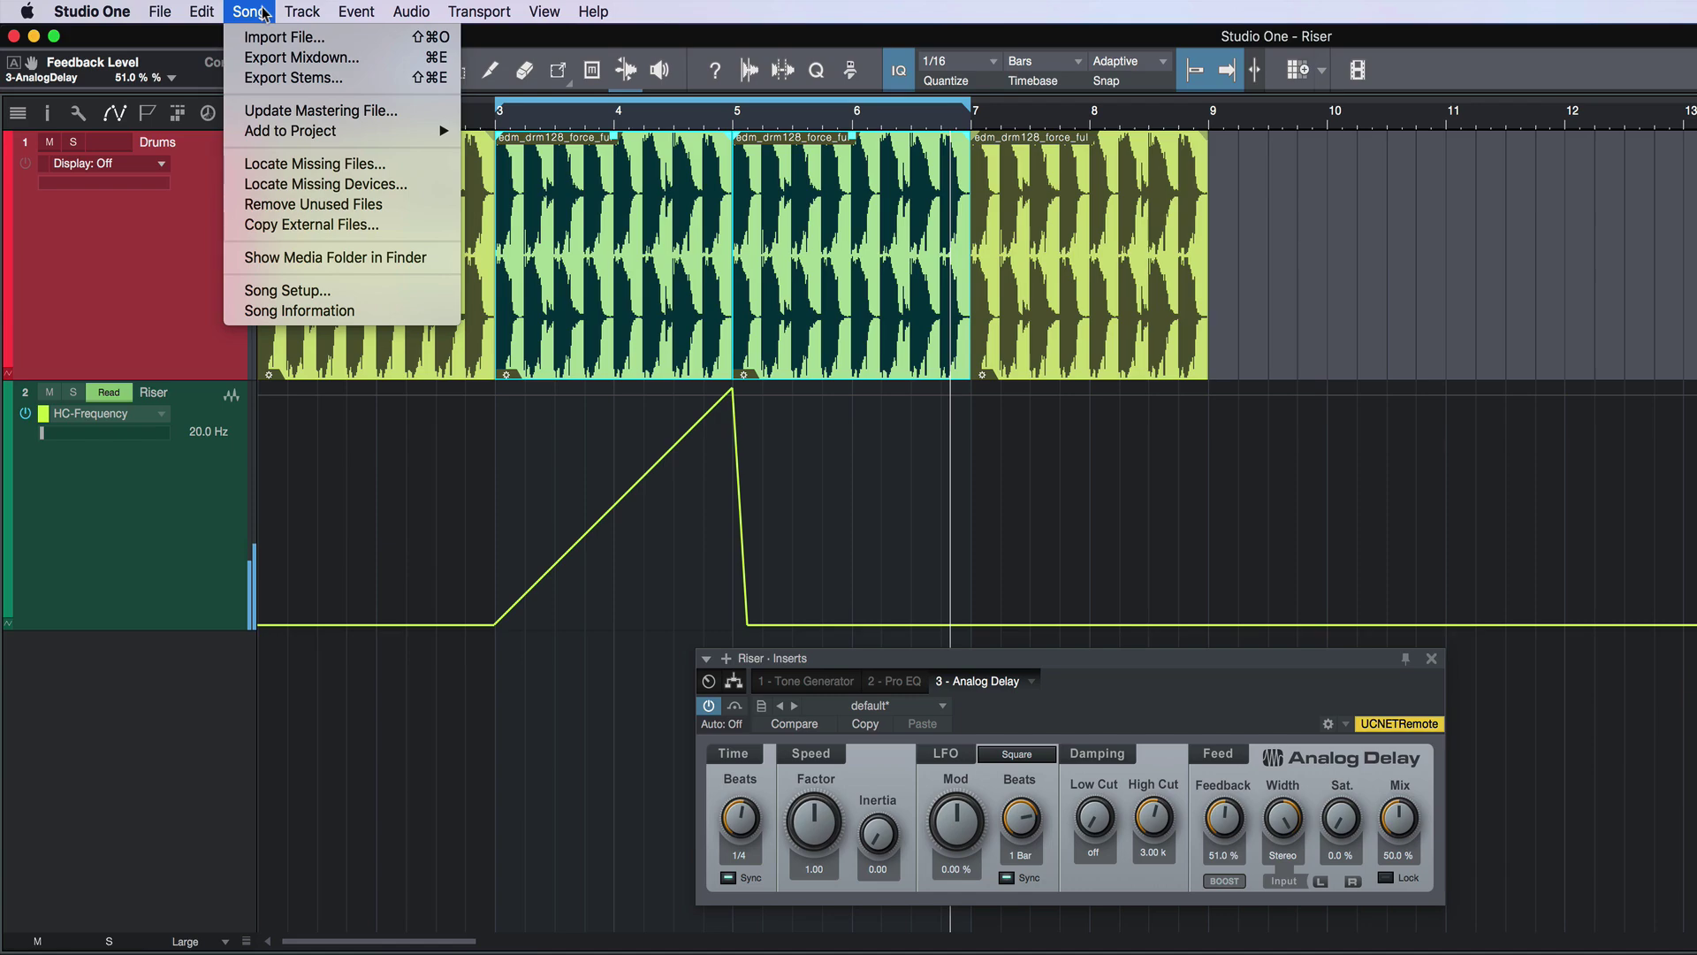
left_click(294, 78)
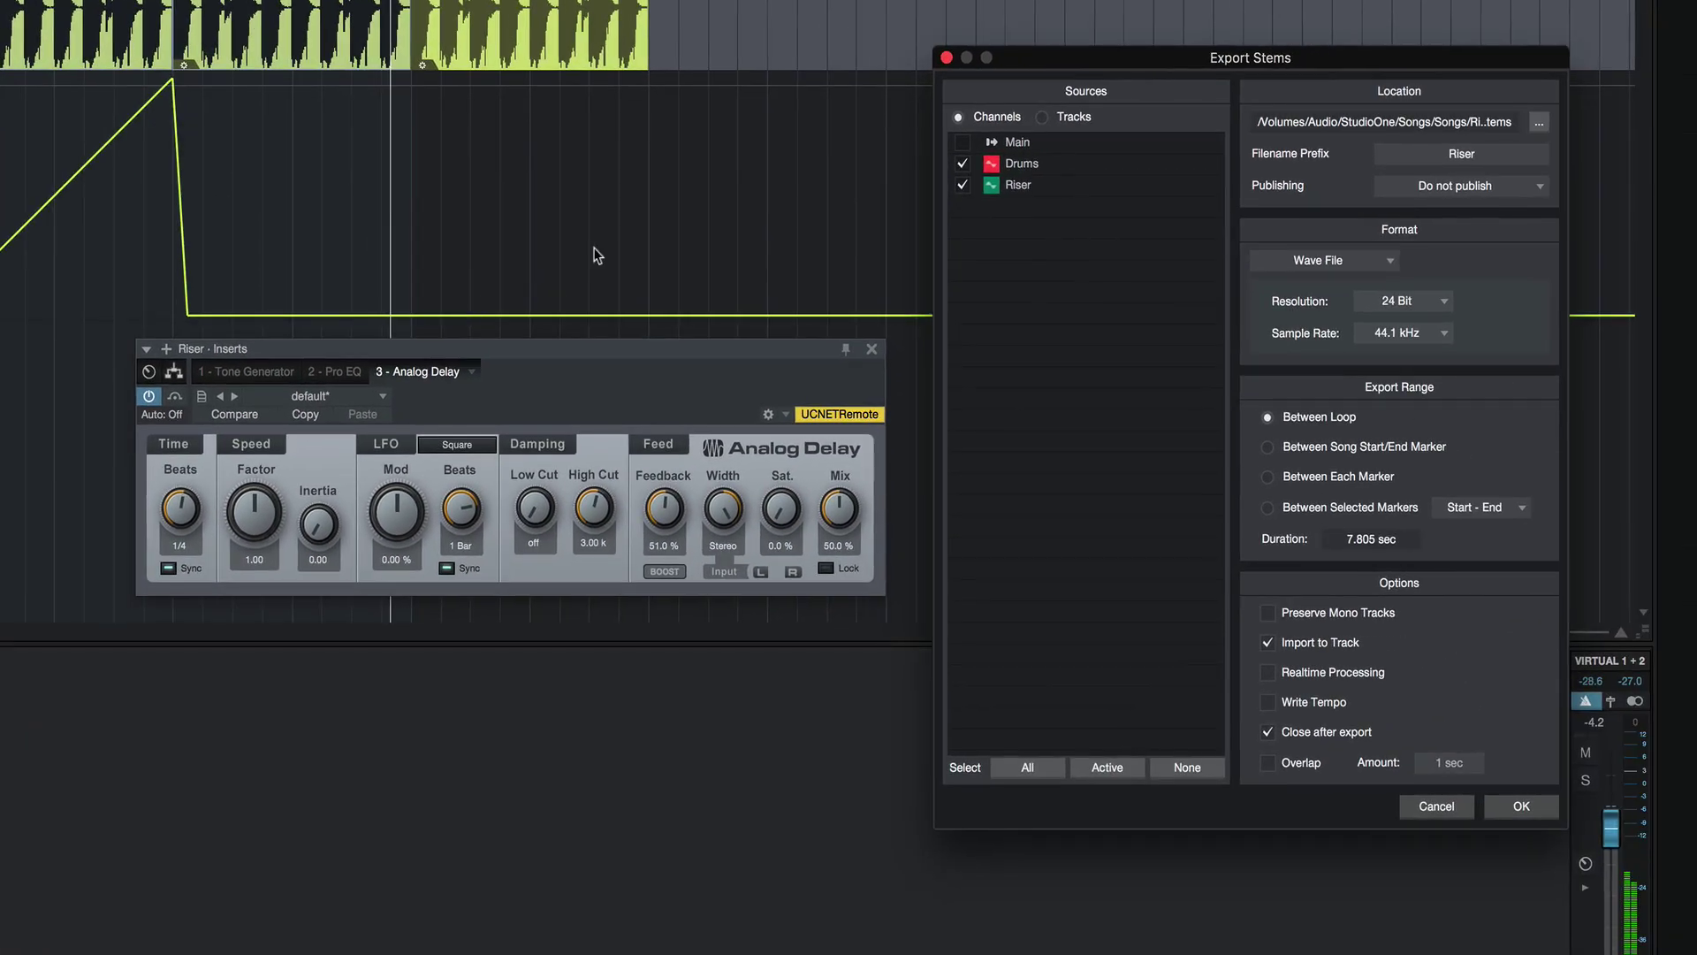
Step: Exclude Drums and export only the Riser stem onto a new track
left_click(963, 164)
left_click(1524, 814)
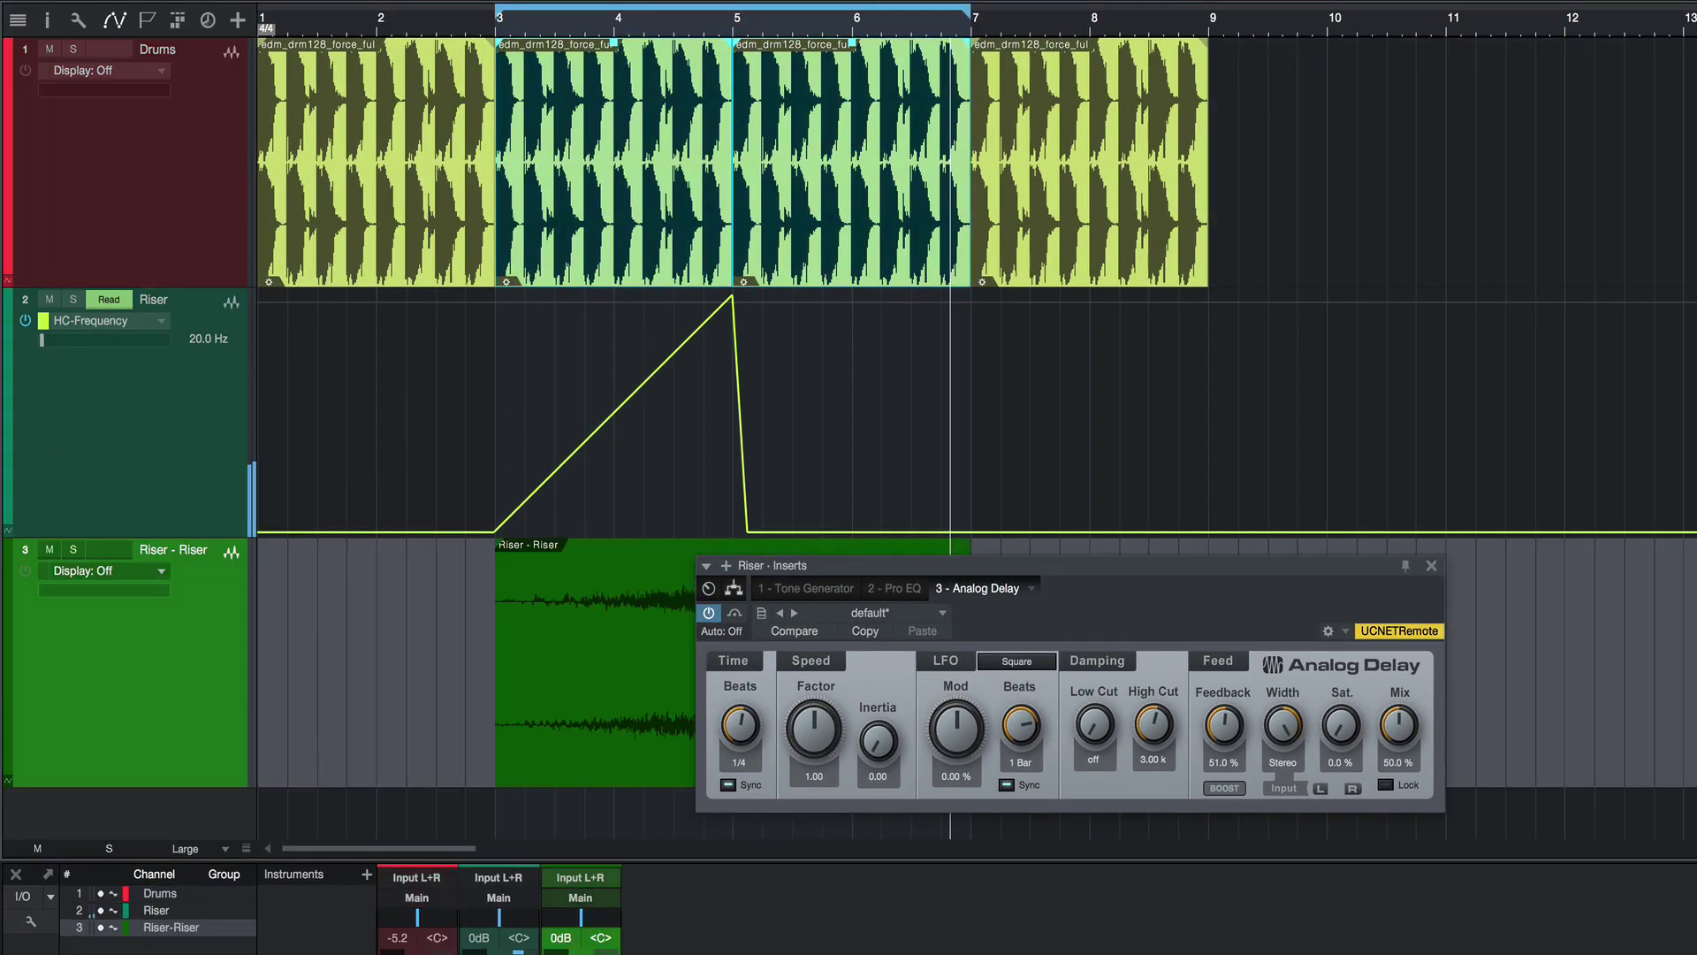
Step: Mute the original Riser track, disable looping, and play from just before bar 3
left_click_drag(1344, 564, 1696, 533)
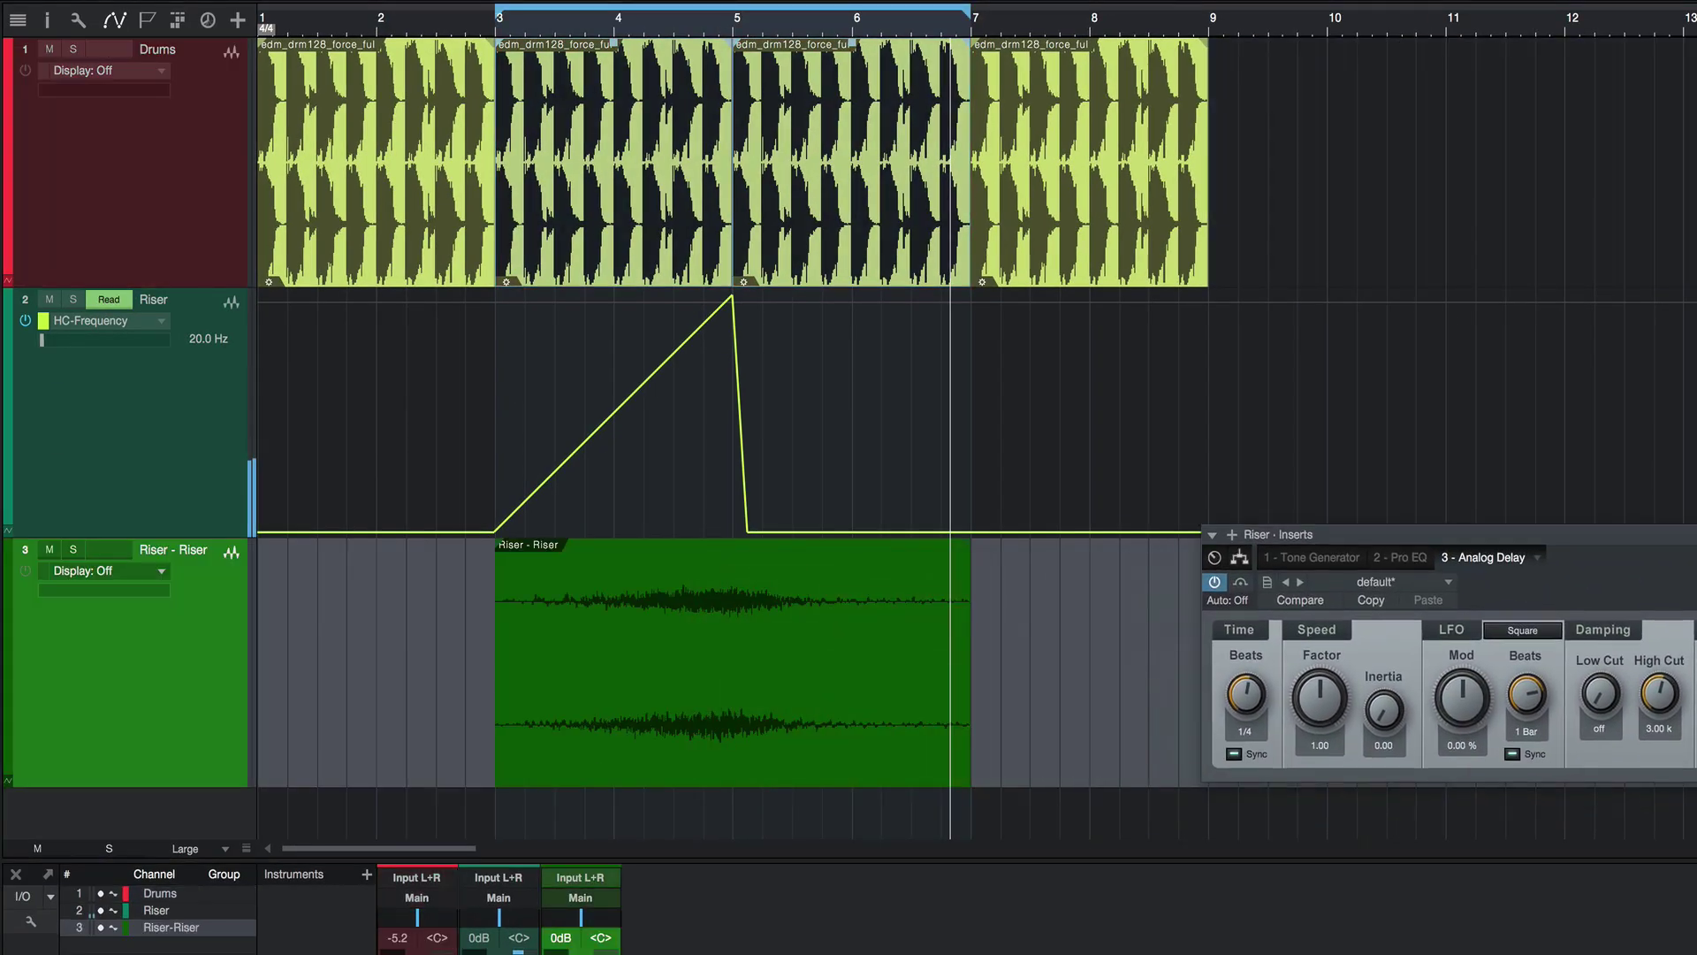
left_click(51, 300)
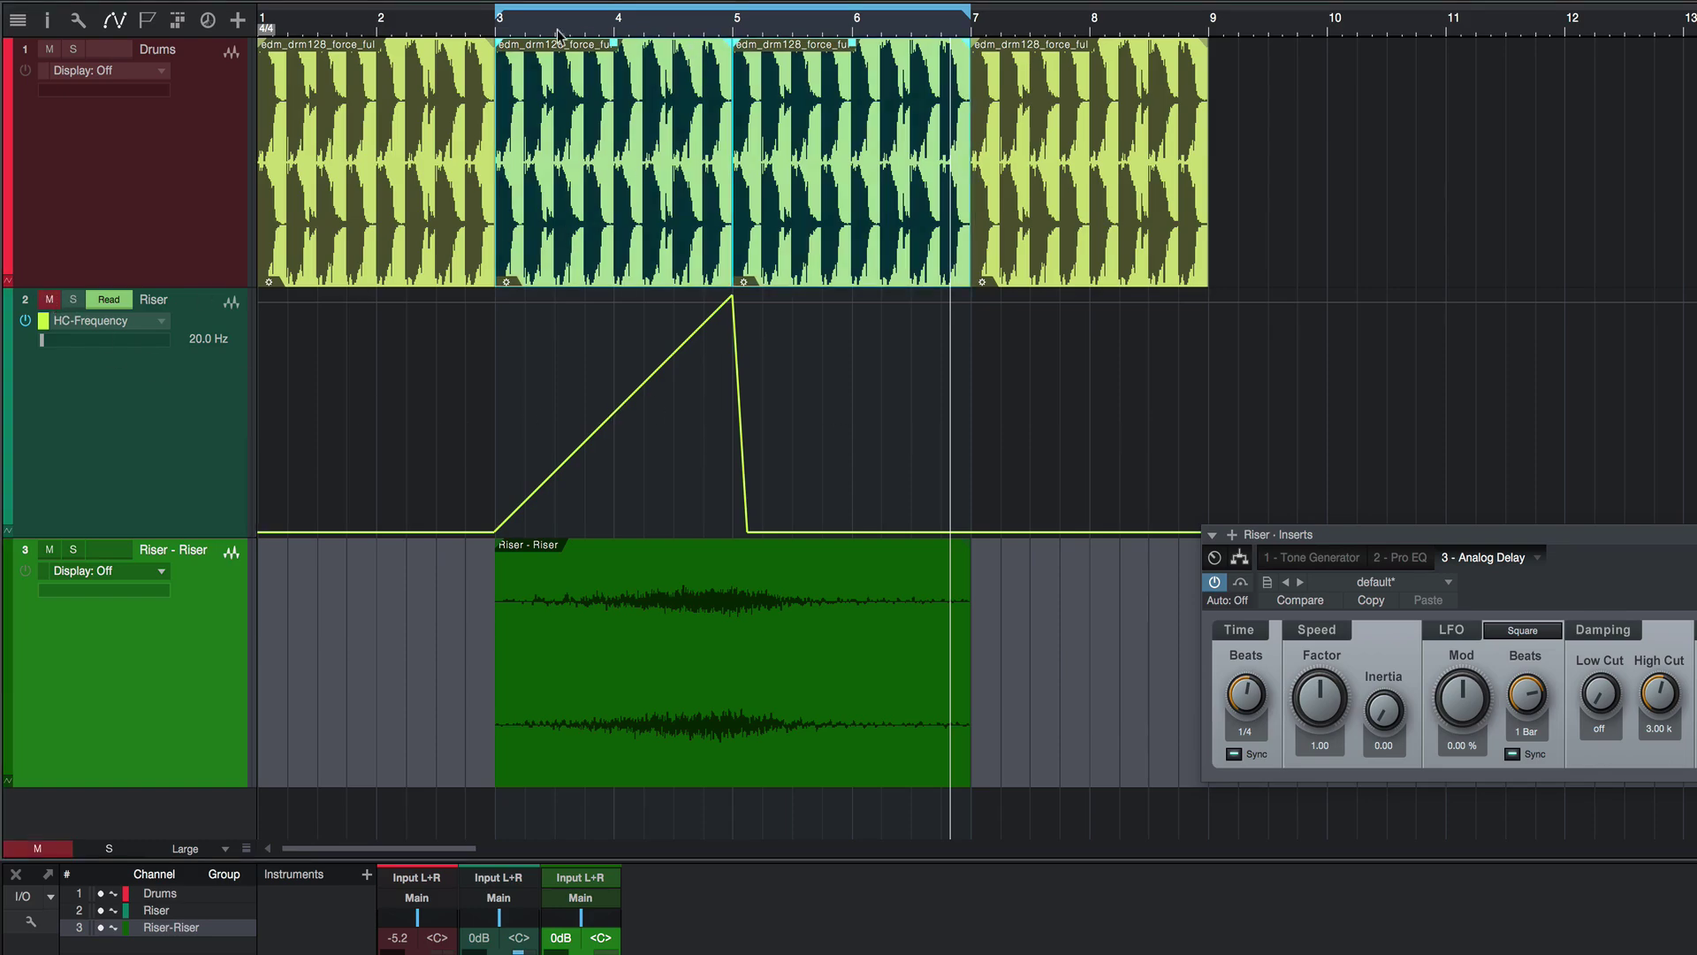
left_click(436, 30)
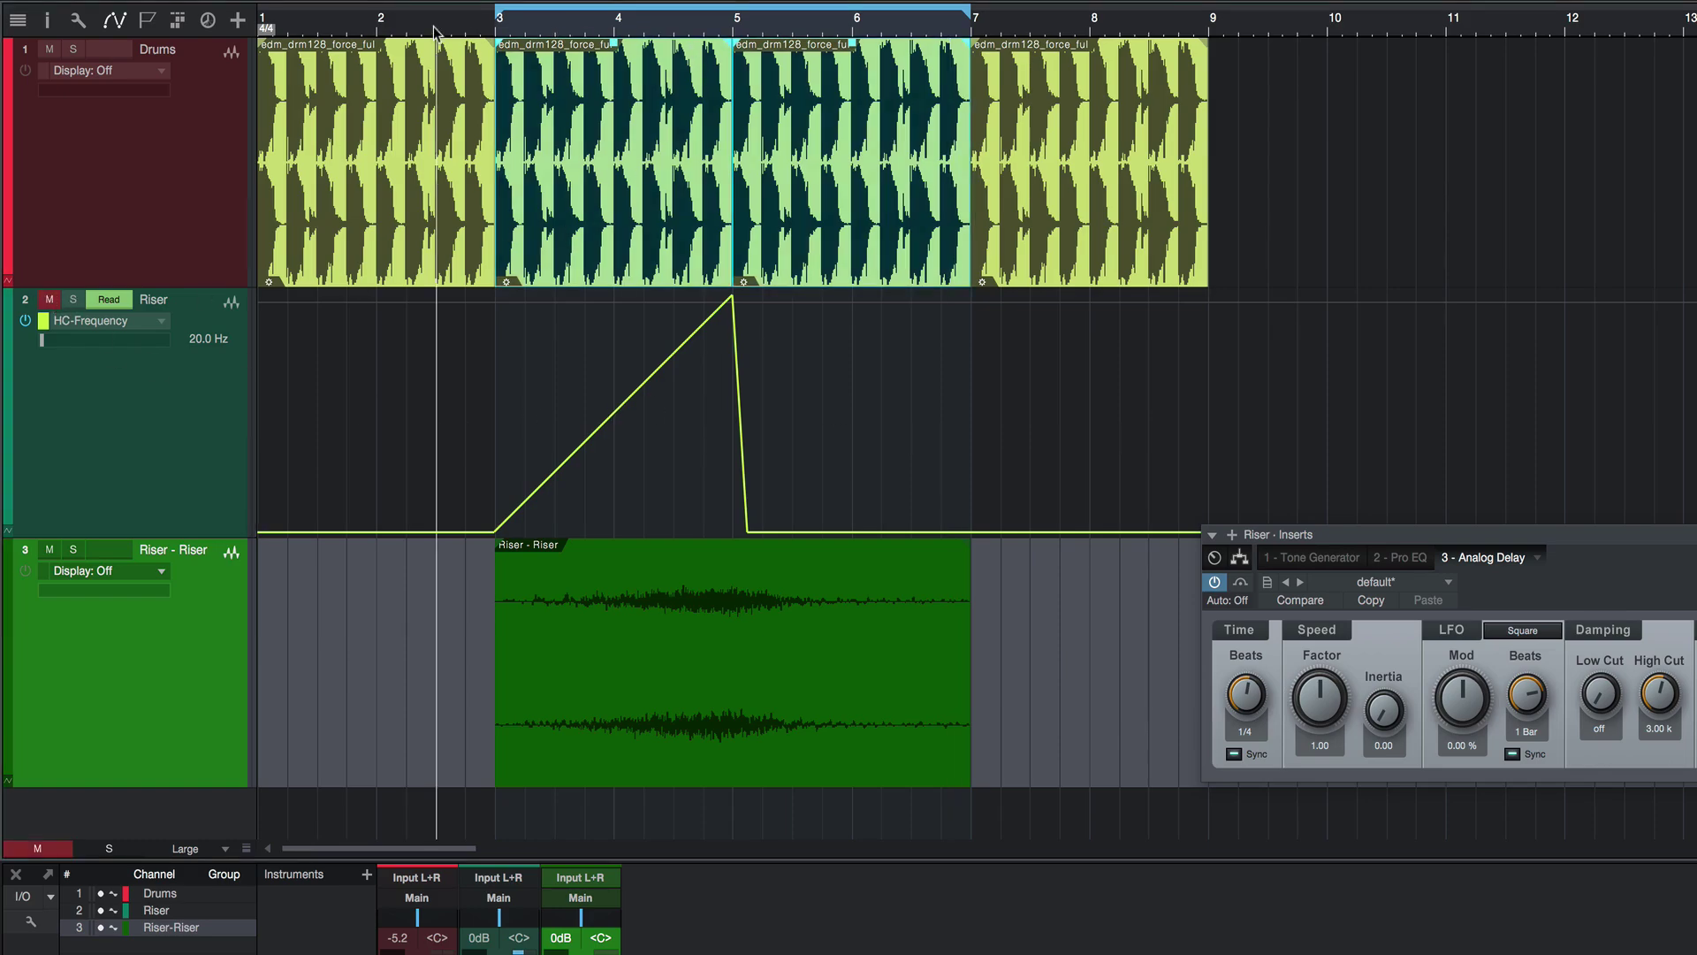
key("slash")
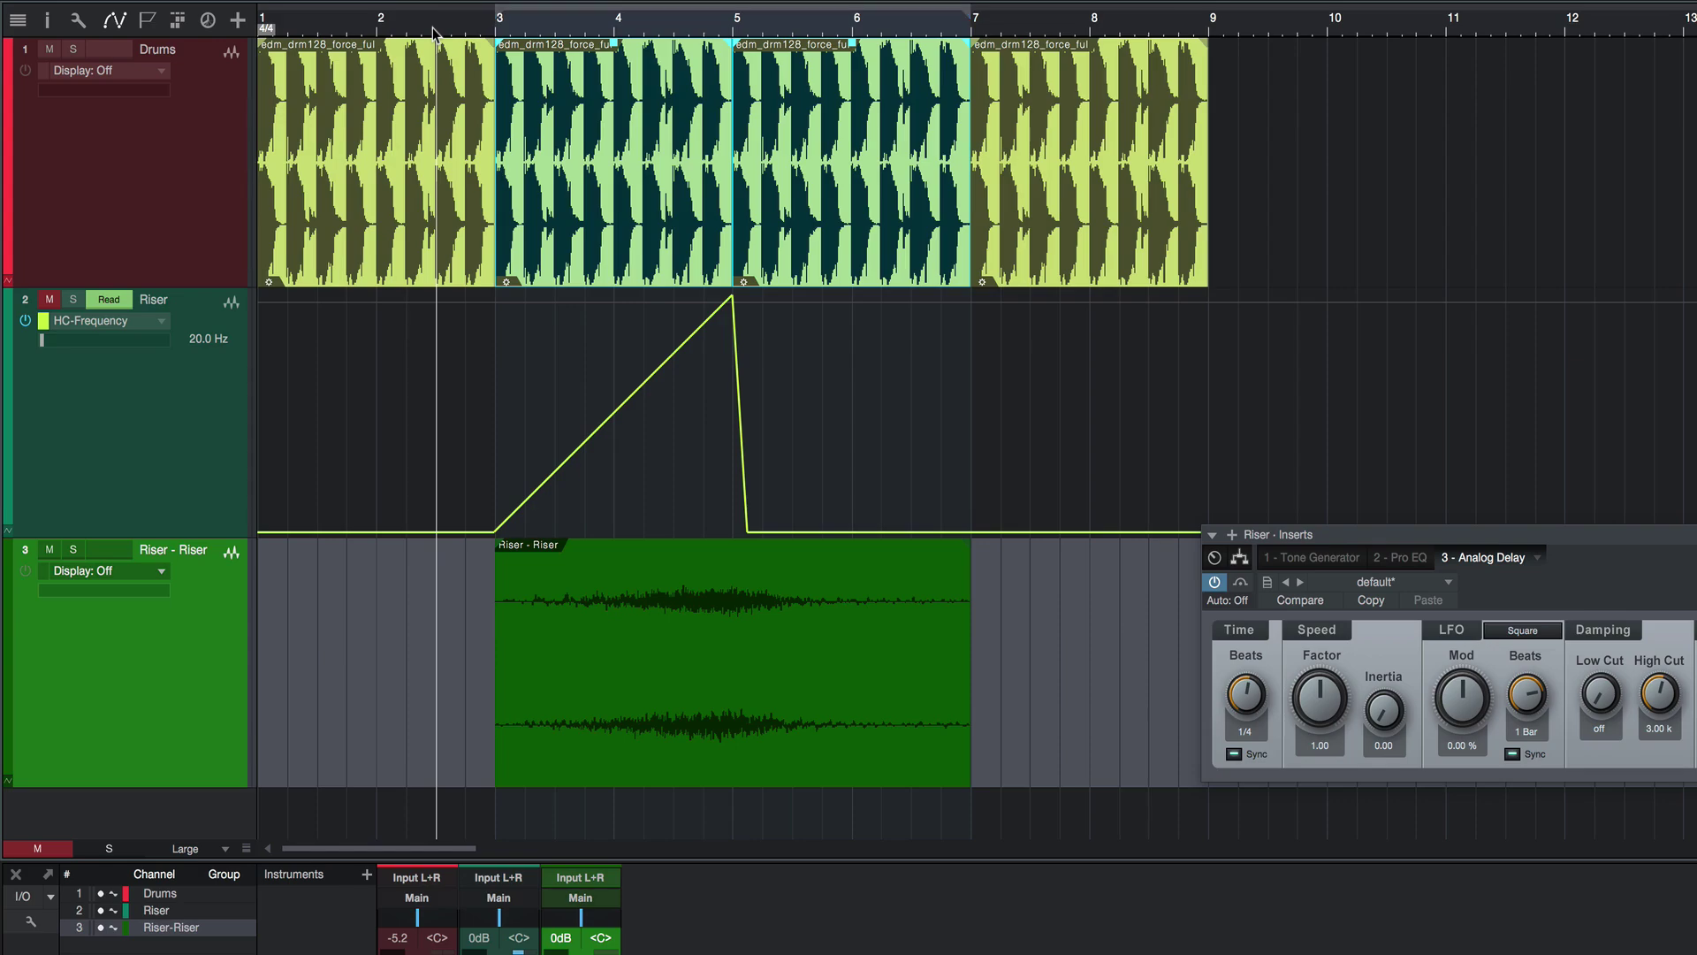
key("space")
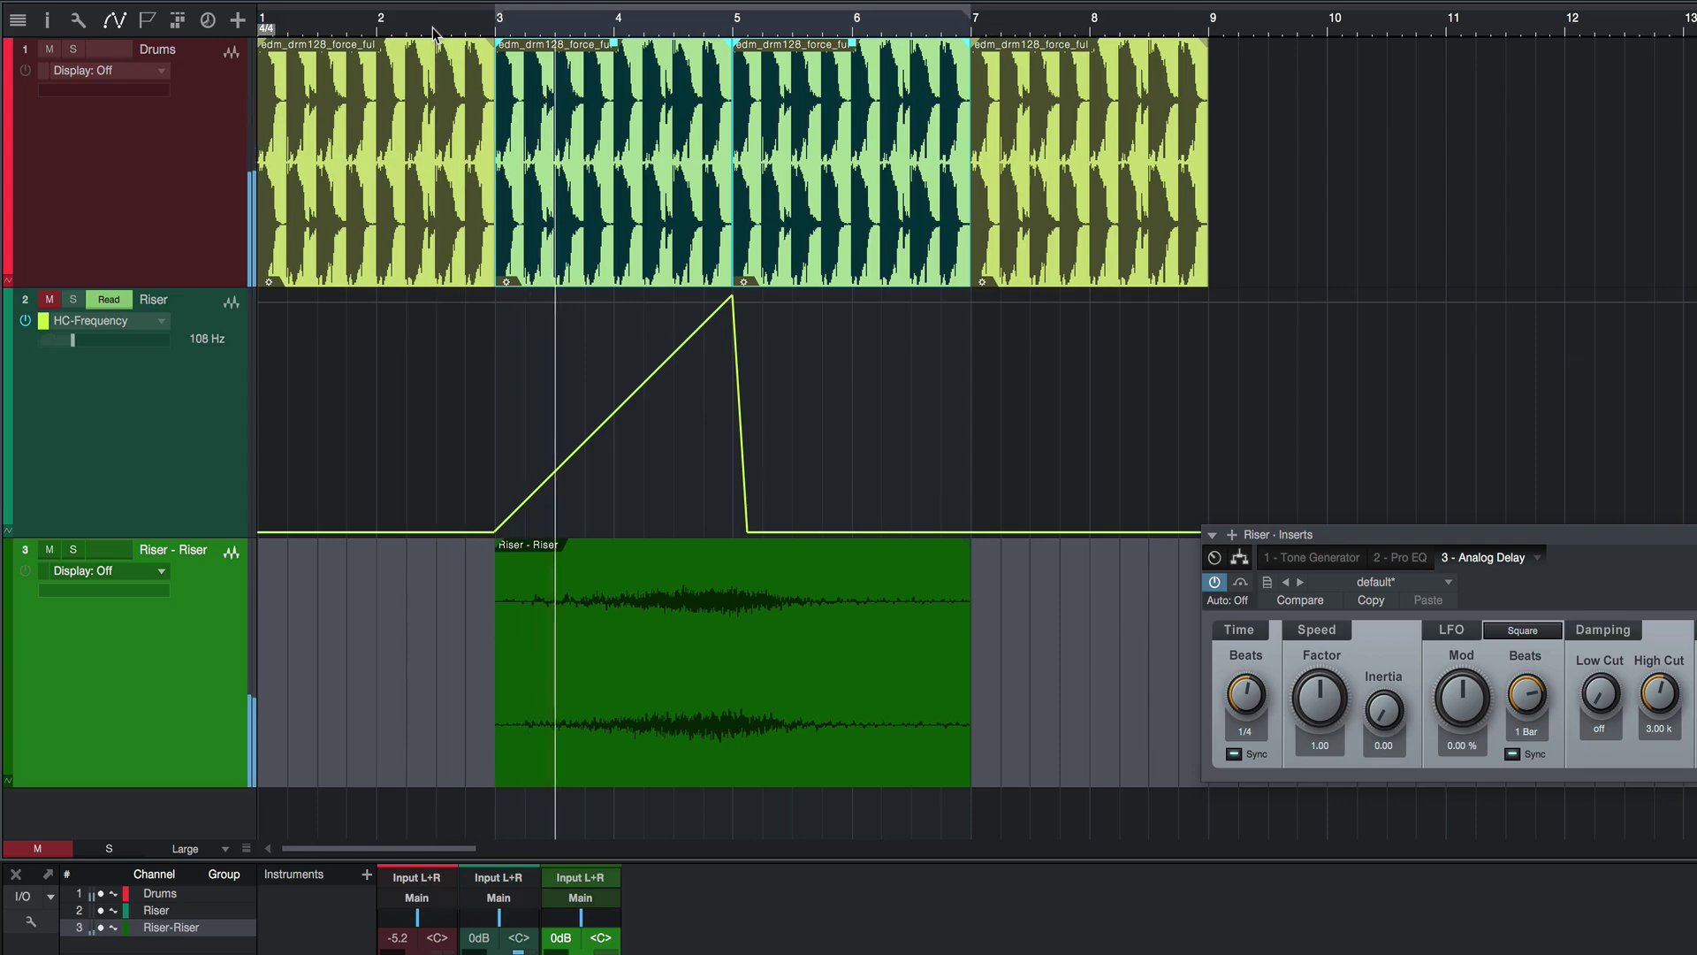